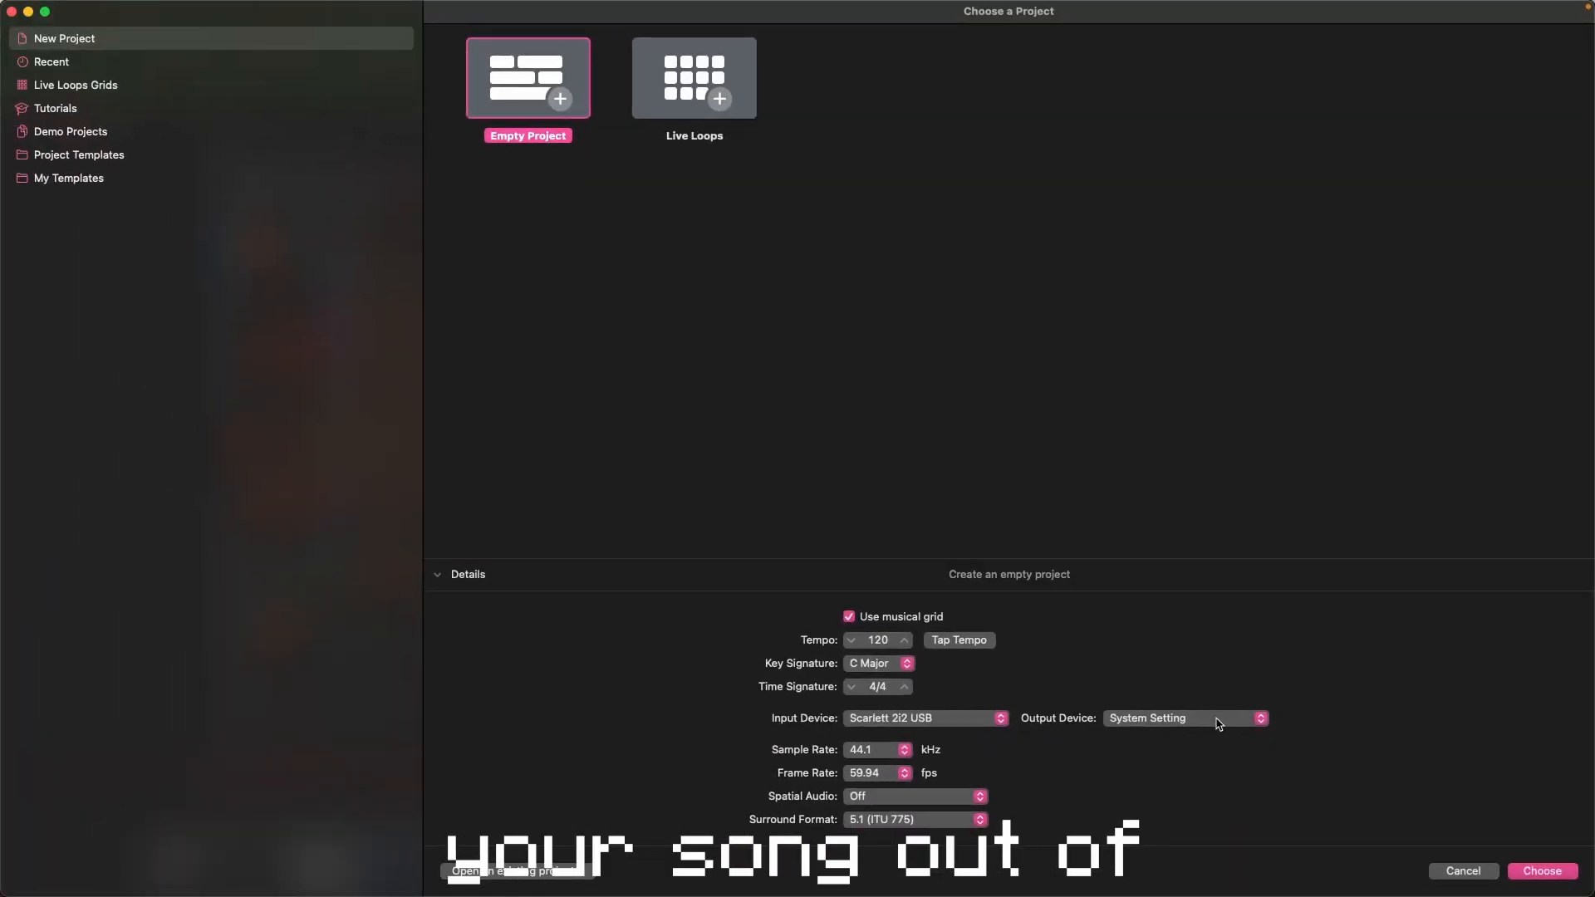
# - Create an empty project and add a Pattern software instrument track that uses the Default Patch
pyautogui.doubleClick(554, 105)
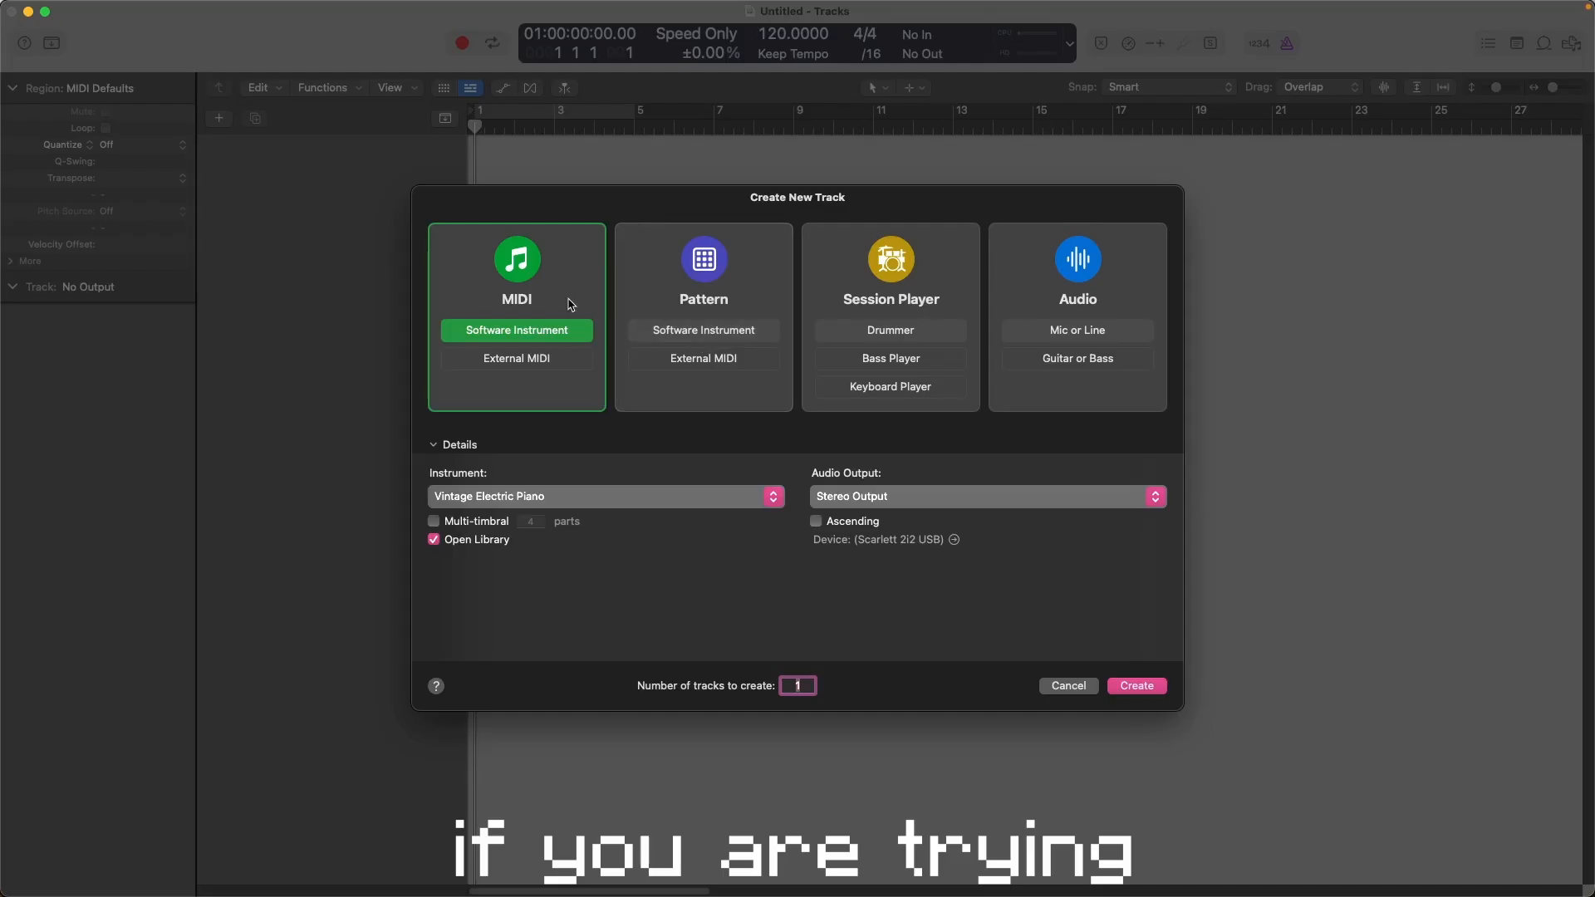
pyautogui.click(1093, 267)
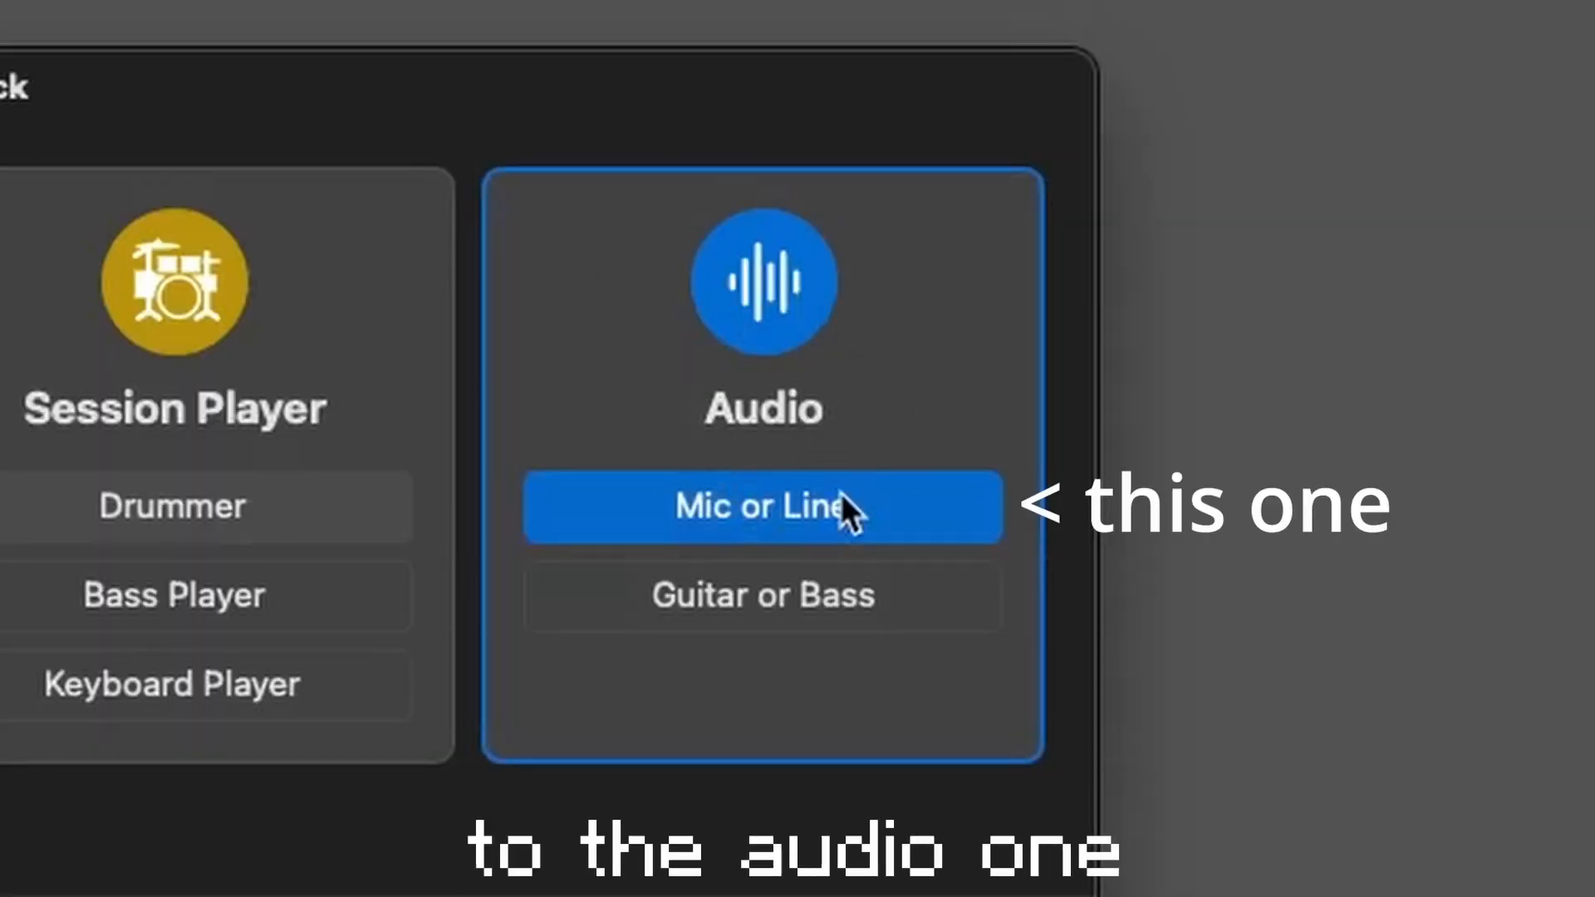
pyautogui.click(709, 627)
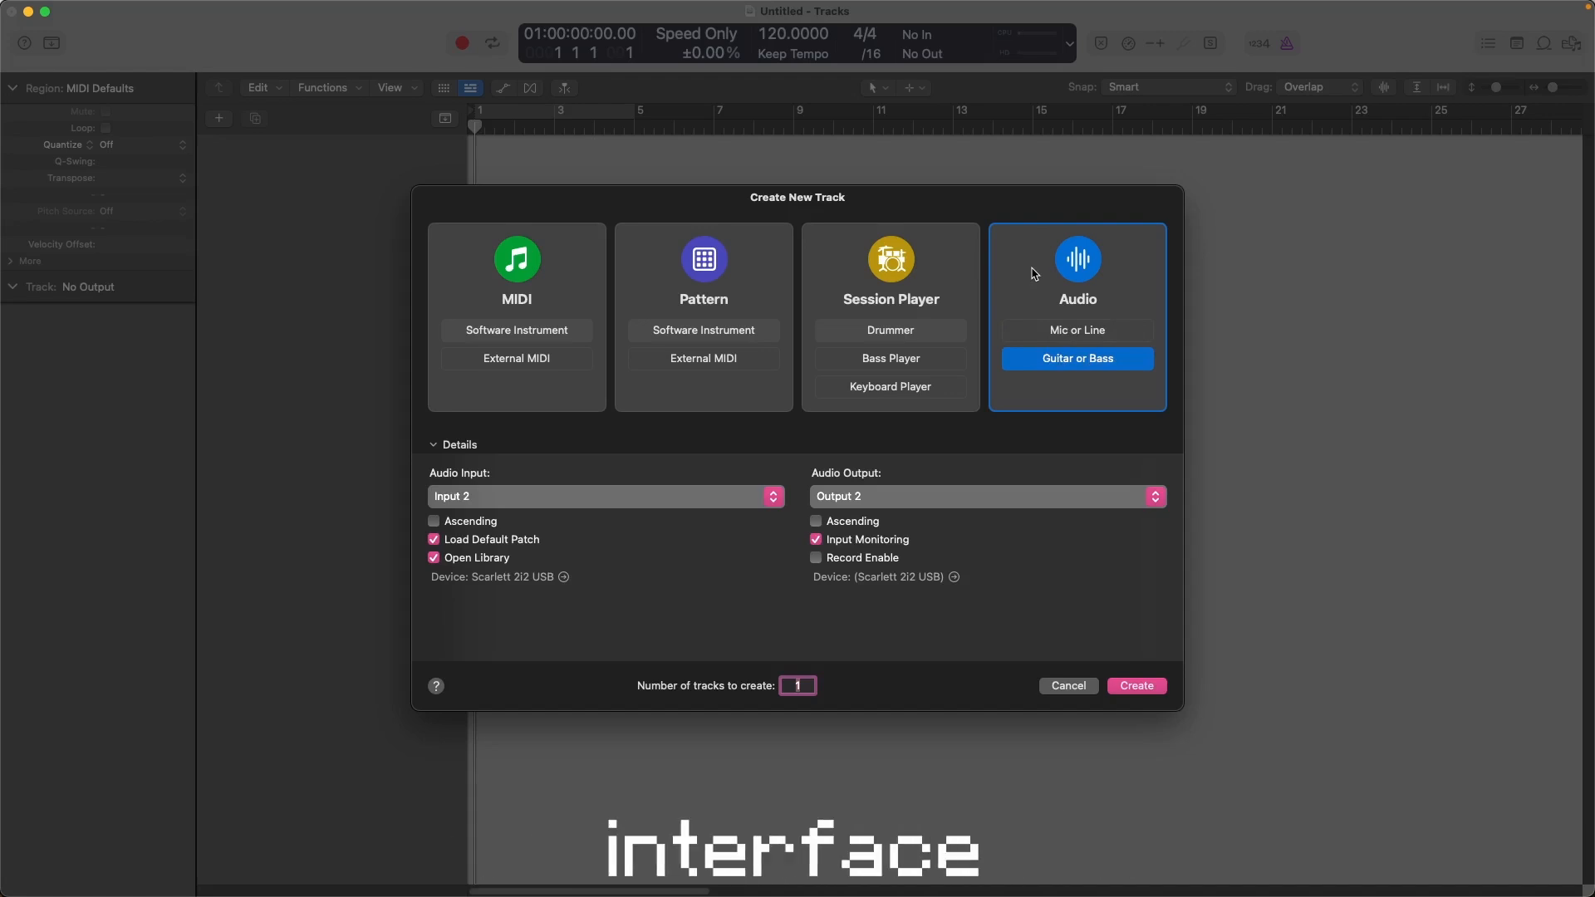
pyautogui.click(552, 330)
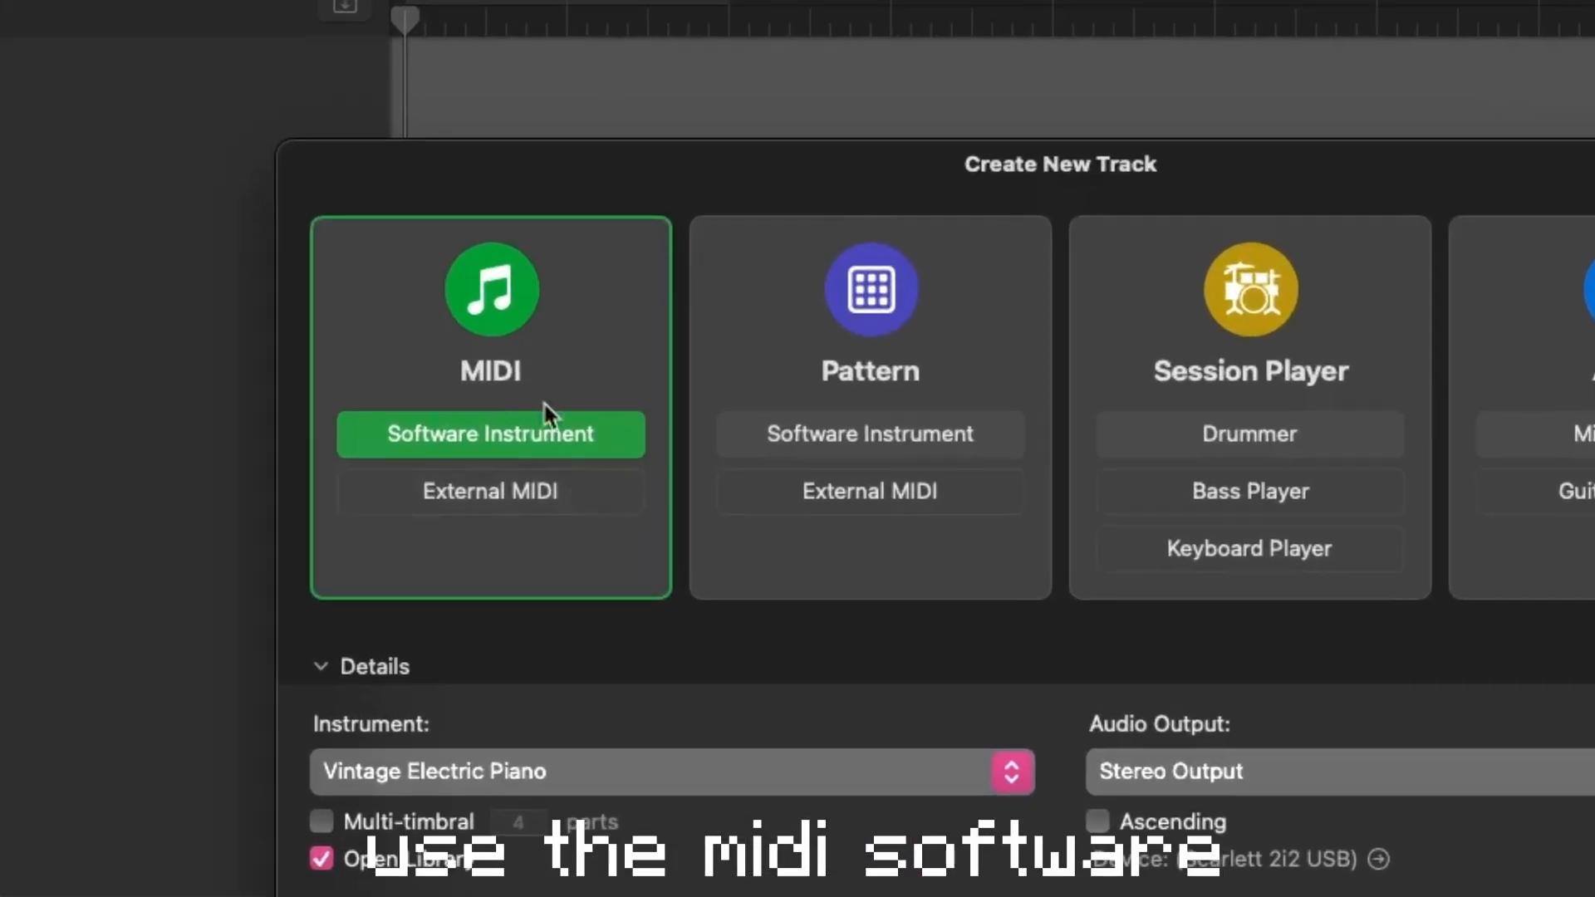
pyautogui.click(866, 370)
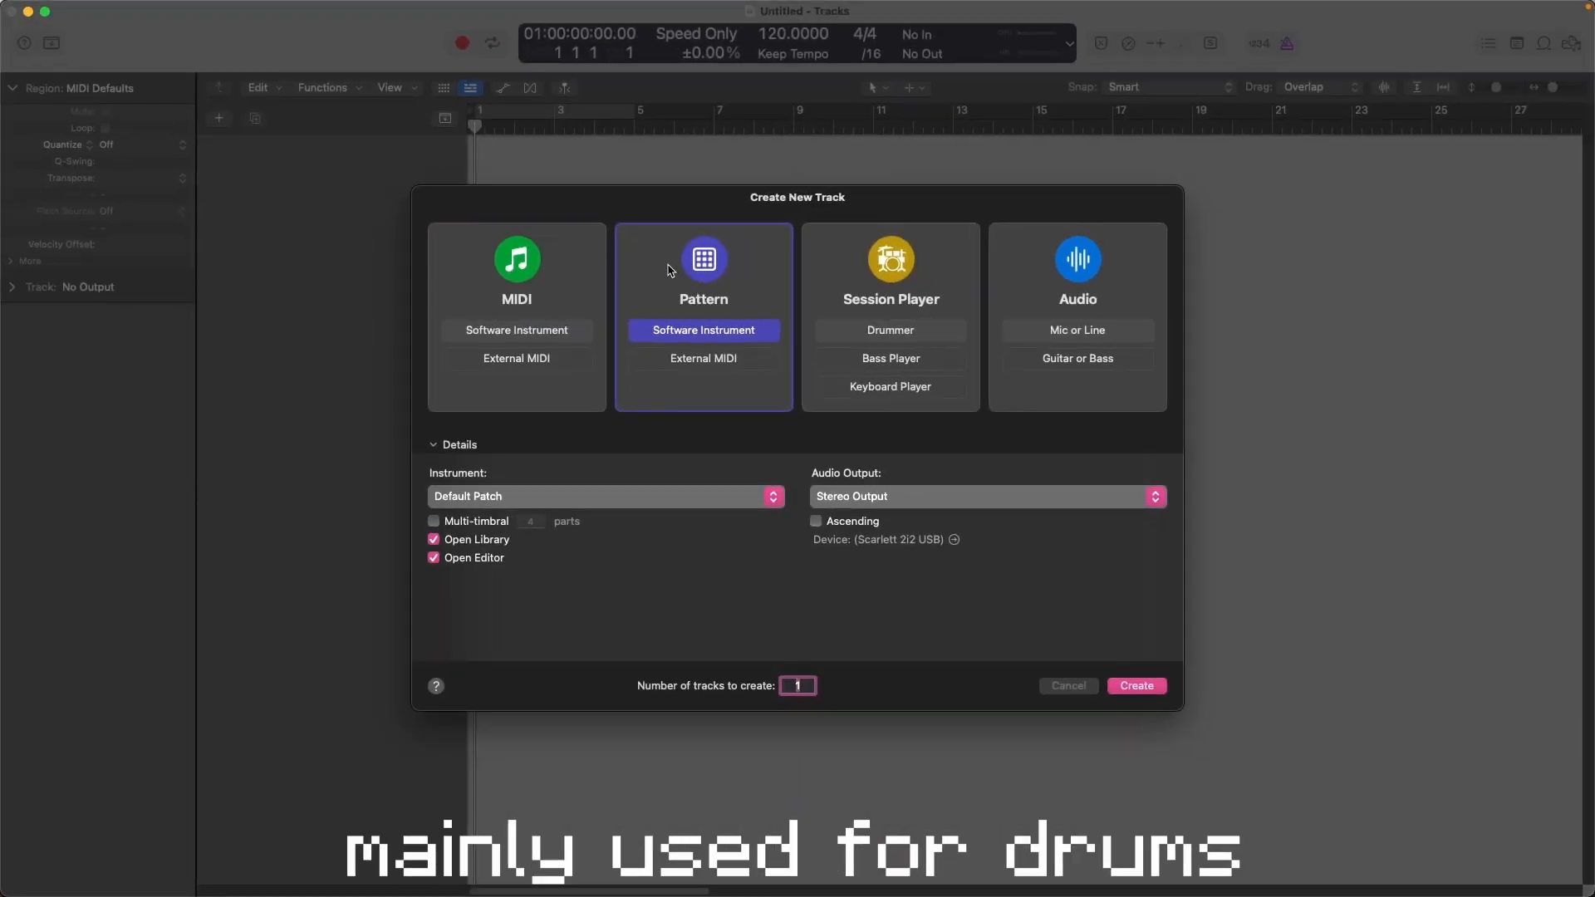
pyautogui.doubleClick(702, 326)
# - Program drum hits in the step sequencer: Snare 1 on steps 4, 9 and 11, Kick 1 on 7, Rim on 9, Kick 2 on 11
pyautogui.click(961, 774)
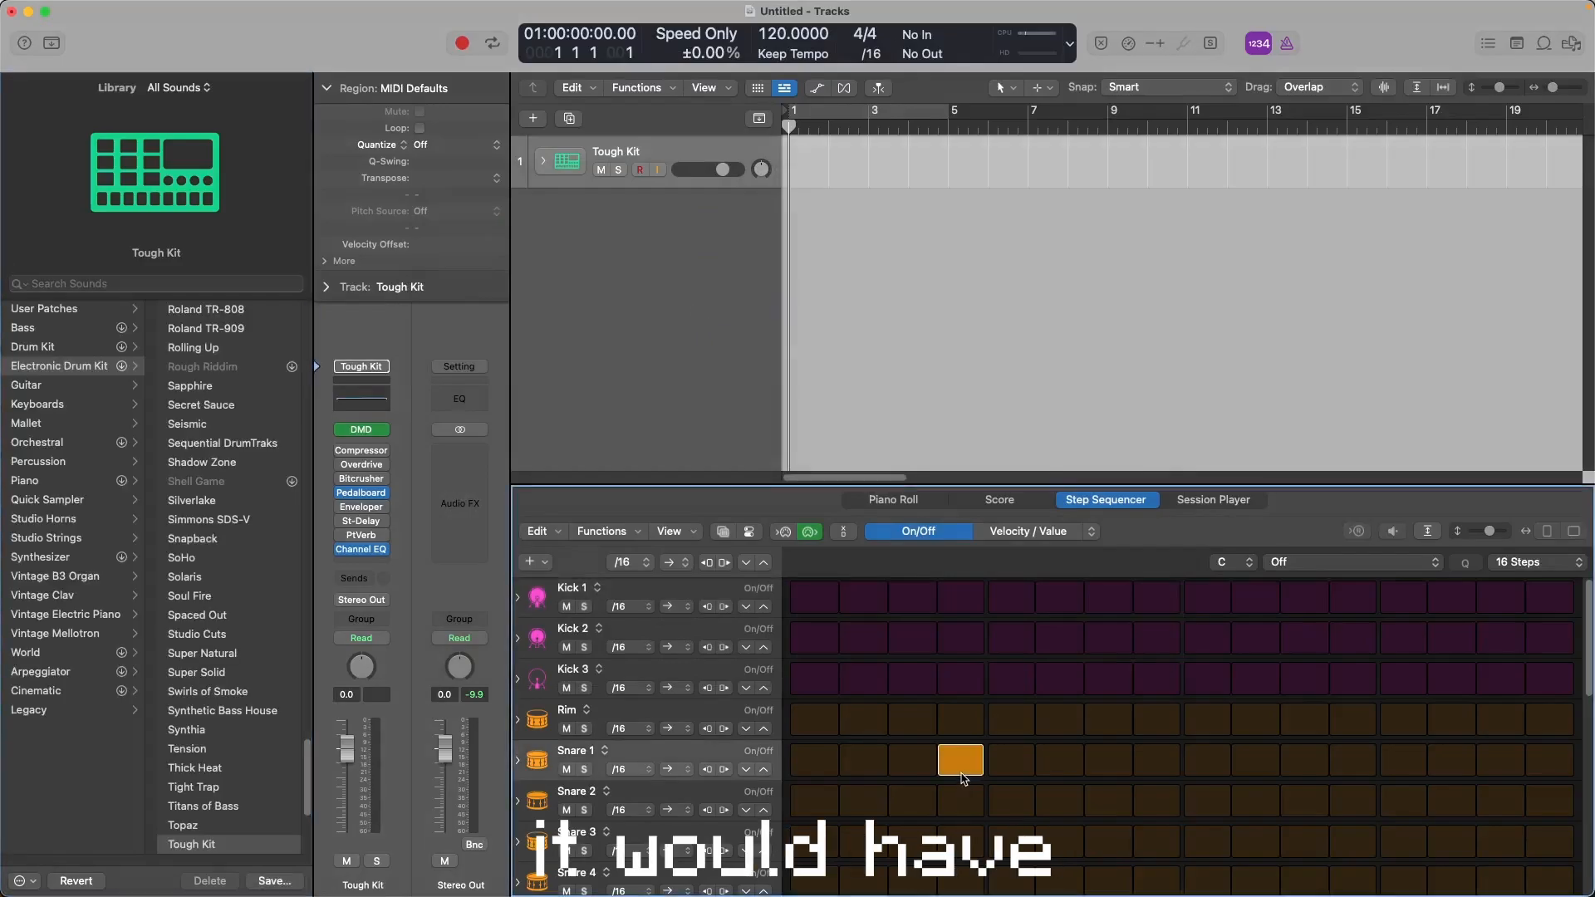
pyautogui.click(1108, 597)
pyautogui.click(1207, 719)
pyautogui.click(1304, 760)
pyautogui.click(1207, 760)
pyautogui.click(1304, 638)
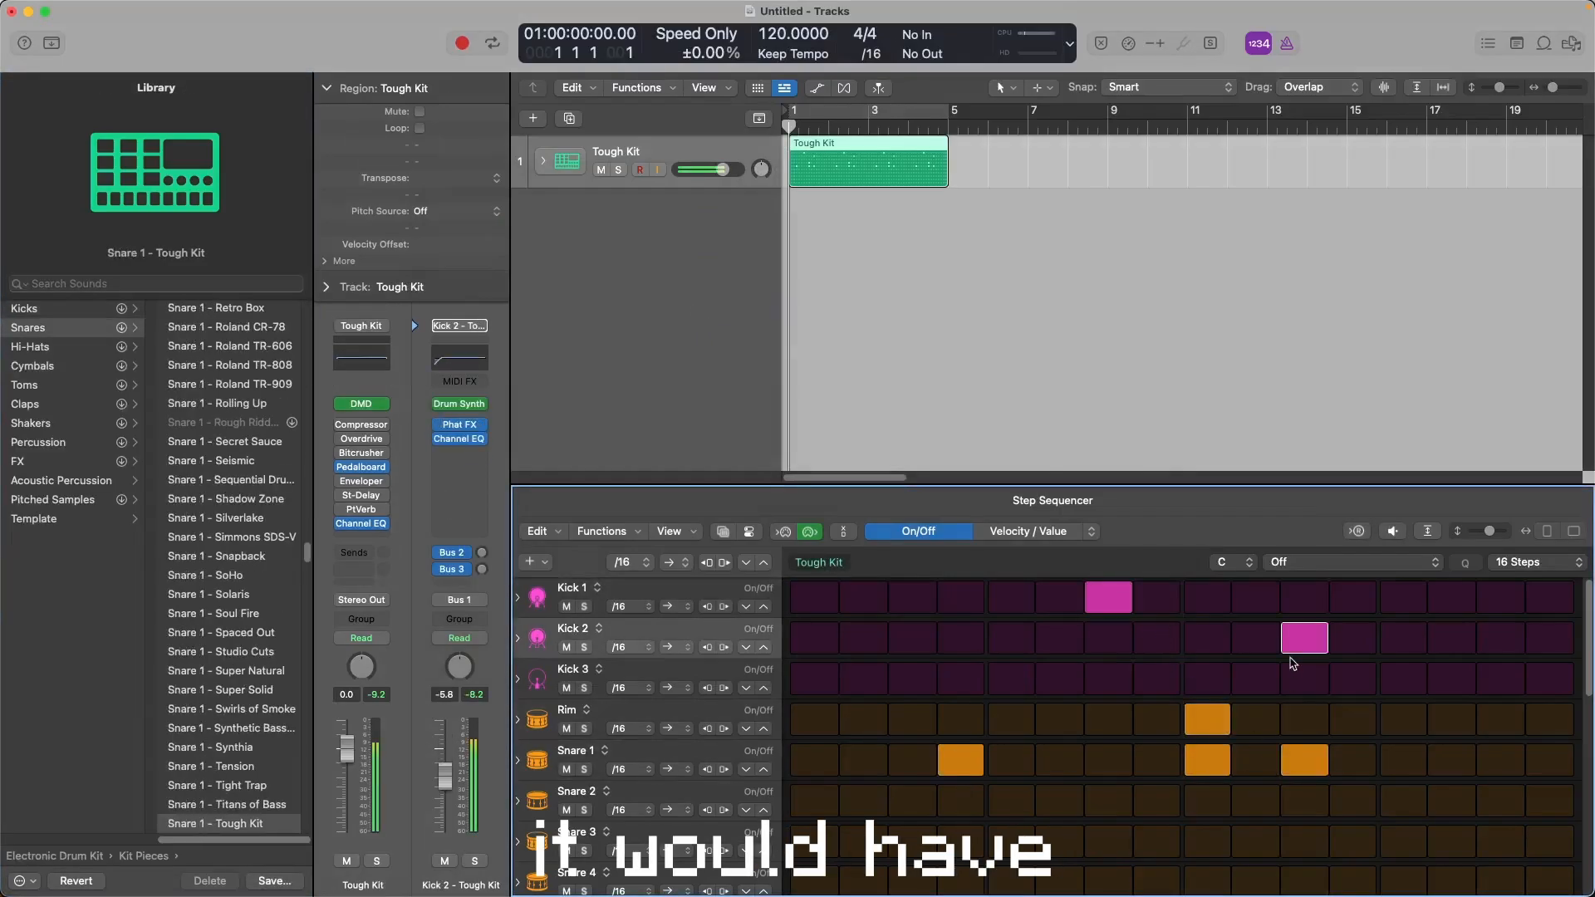
# - Add Kick 3 hits on steps 2, 4 and 8 and a Kick 1 hit on step 1, and loop the Tough Kit region
pyautogui.click(1157, 678)
pyautogui.click(960, 679)
pyautogui.click(863, 678)
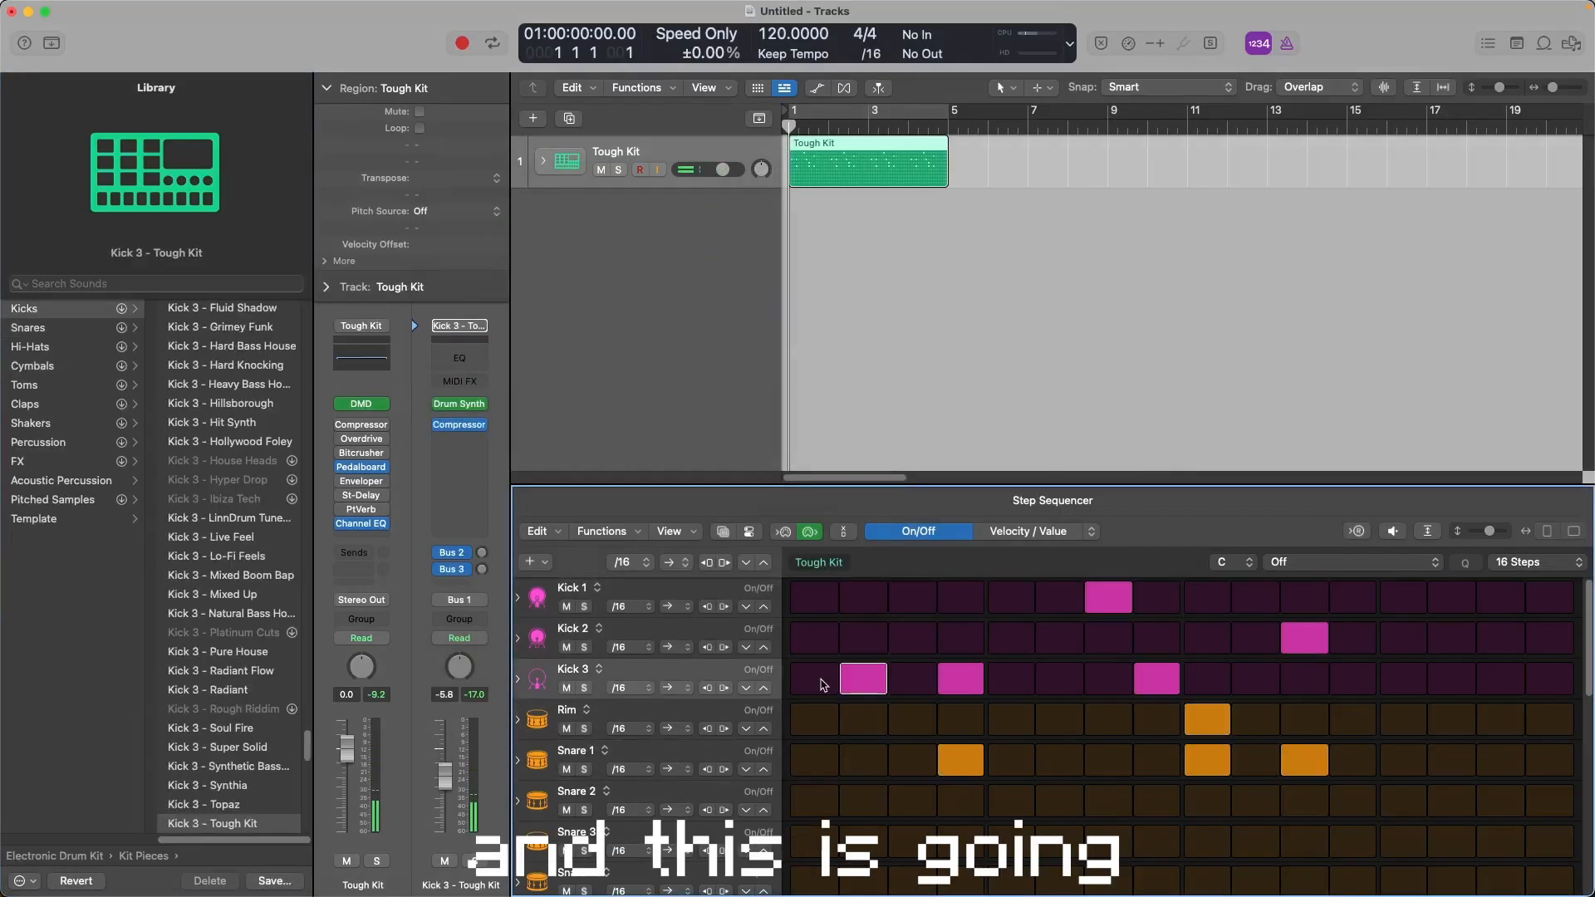
pyautogui.click(814, 598)
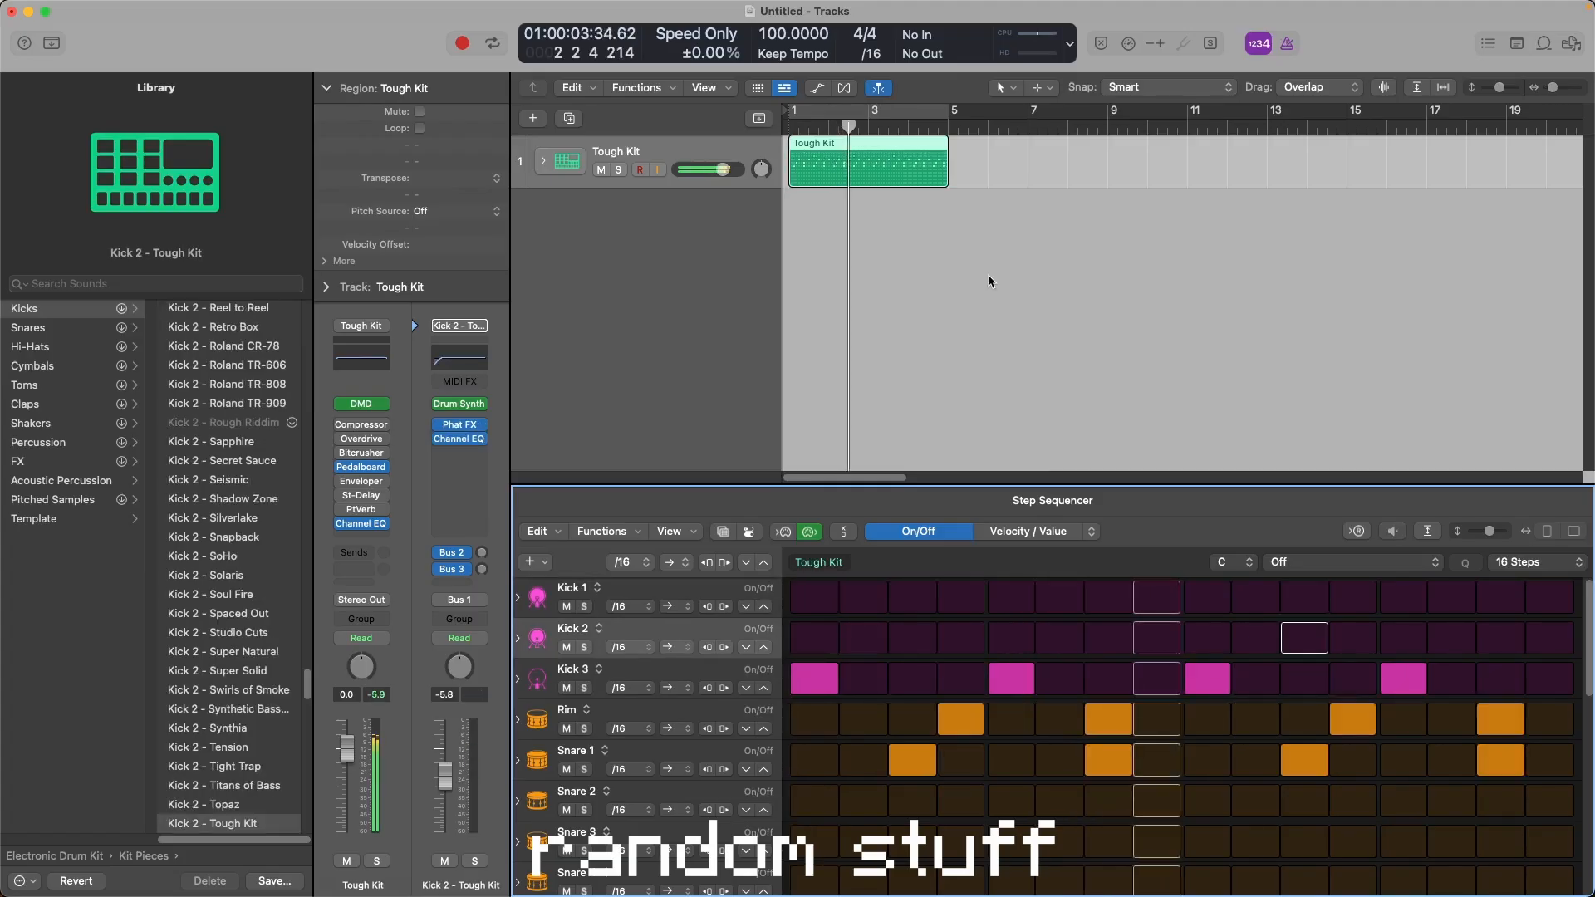
pyautogui.press('l')
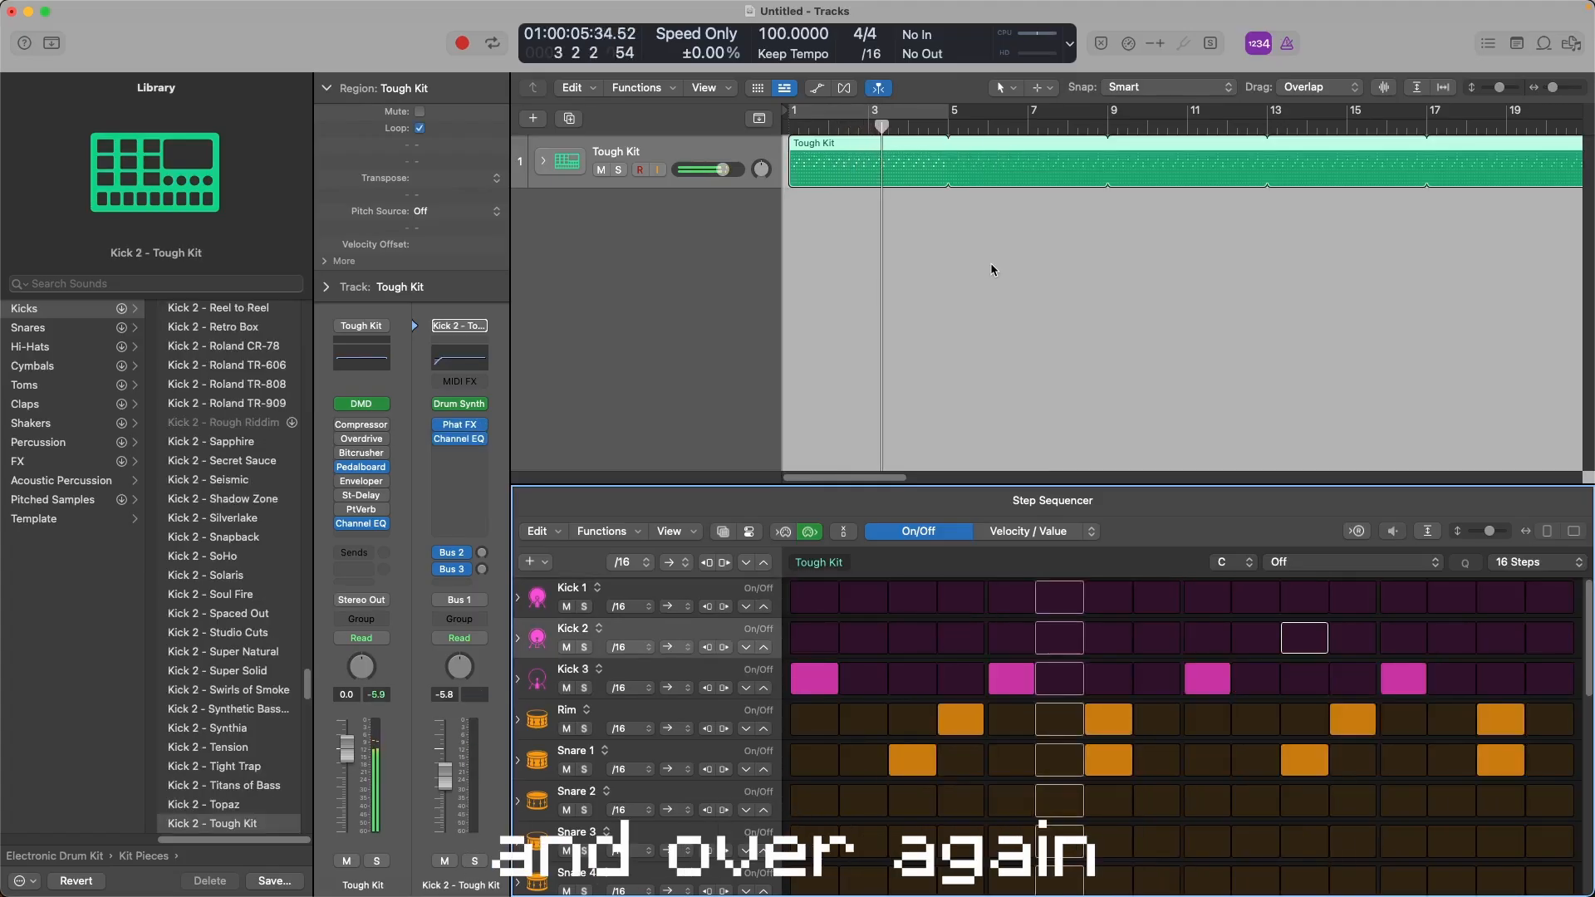
# - Hide the library and add a MIDI software instrument track with the Vintage Electric Piano instrument
pyautogui.press('y')
pyautogui.press('alt+super+n')
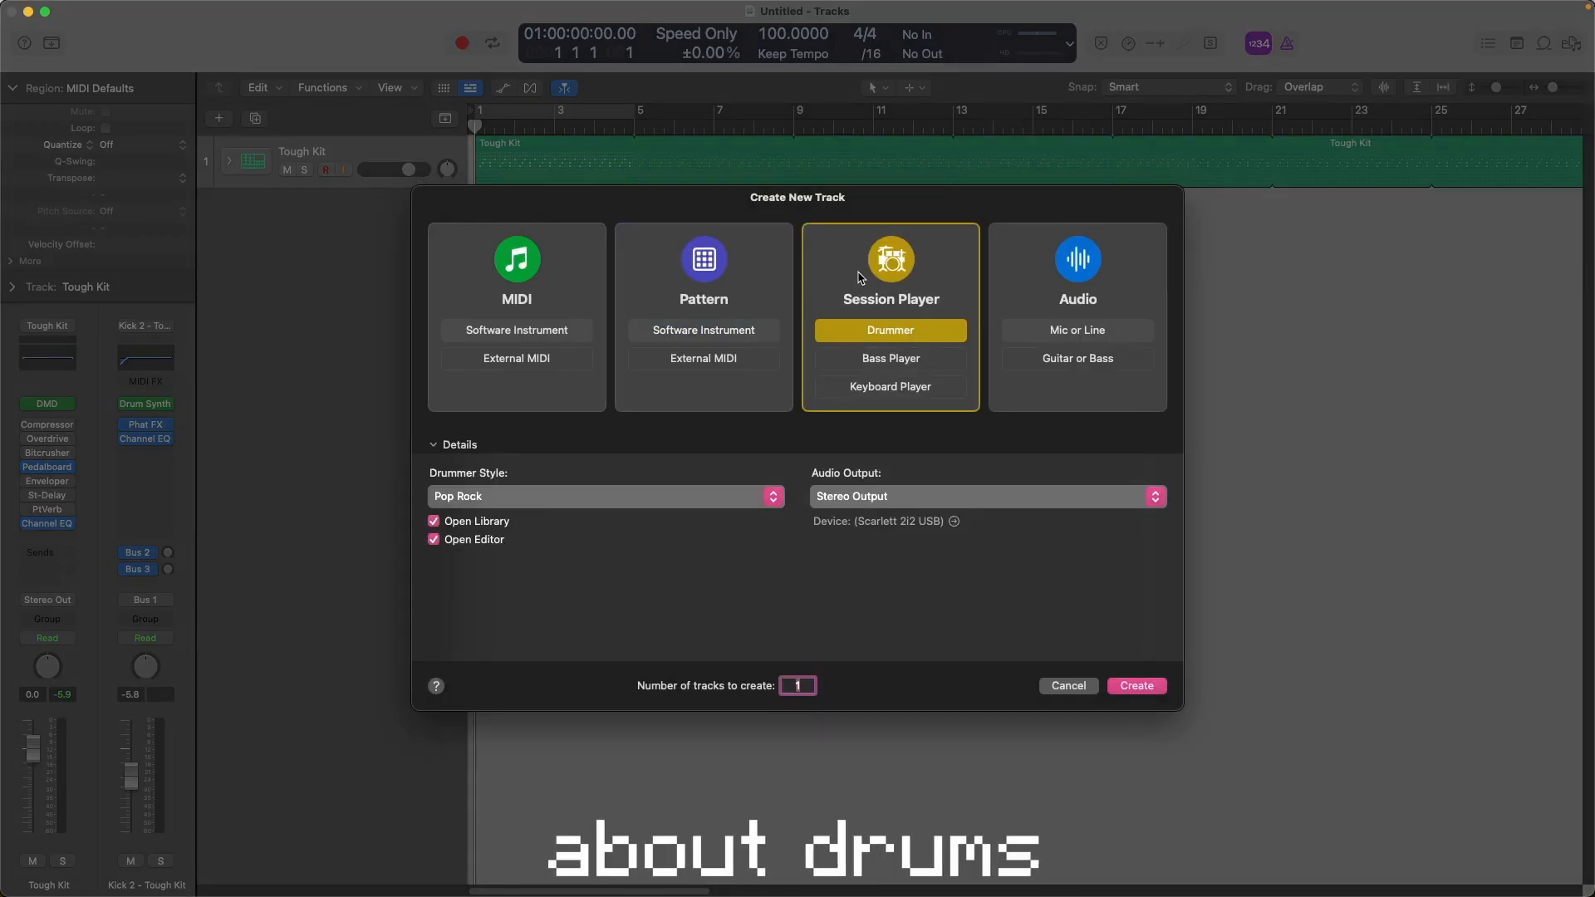
pyautogui.click(581, 274)
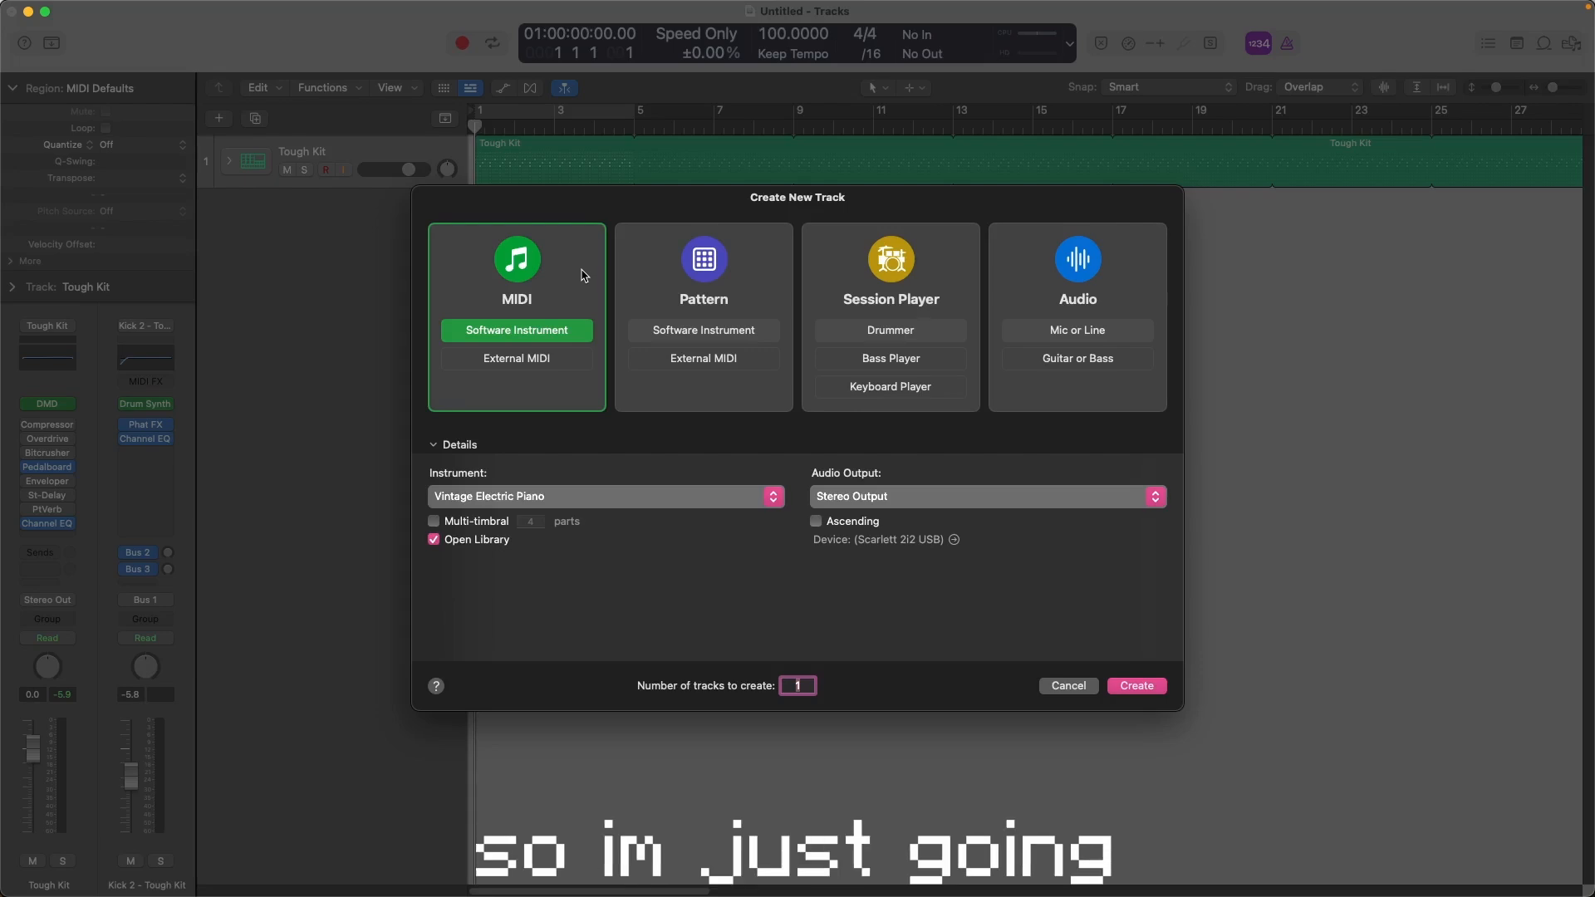
pyautogui.press('Return')
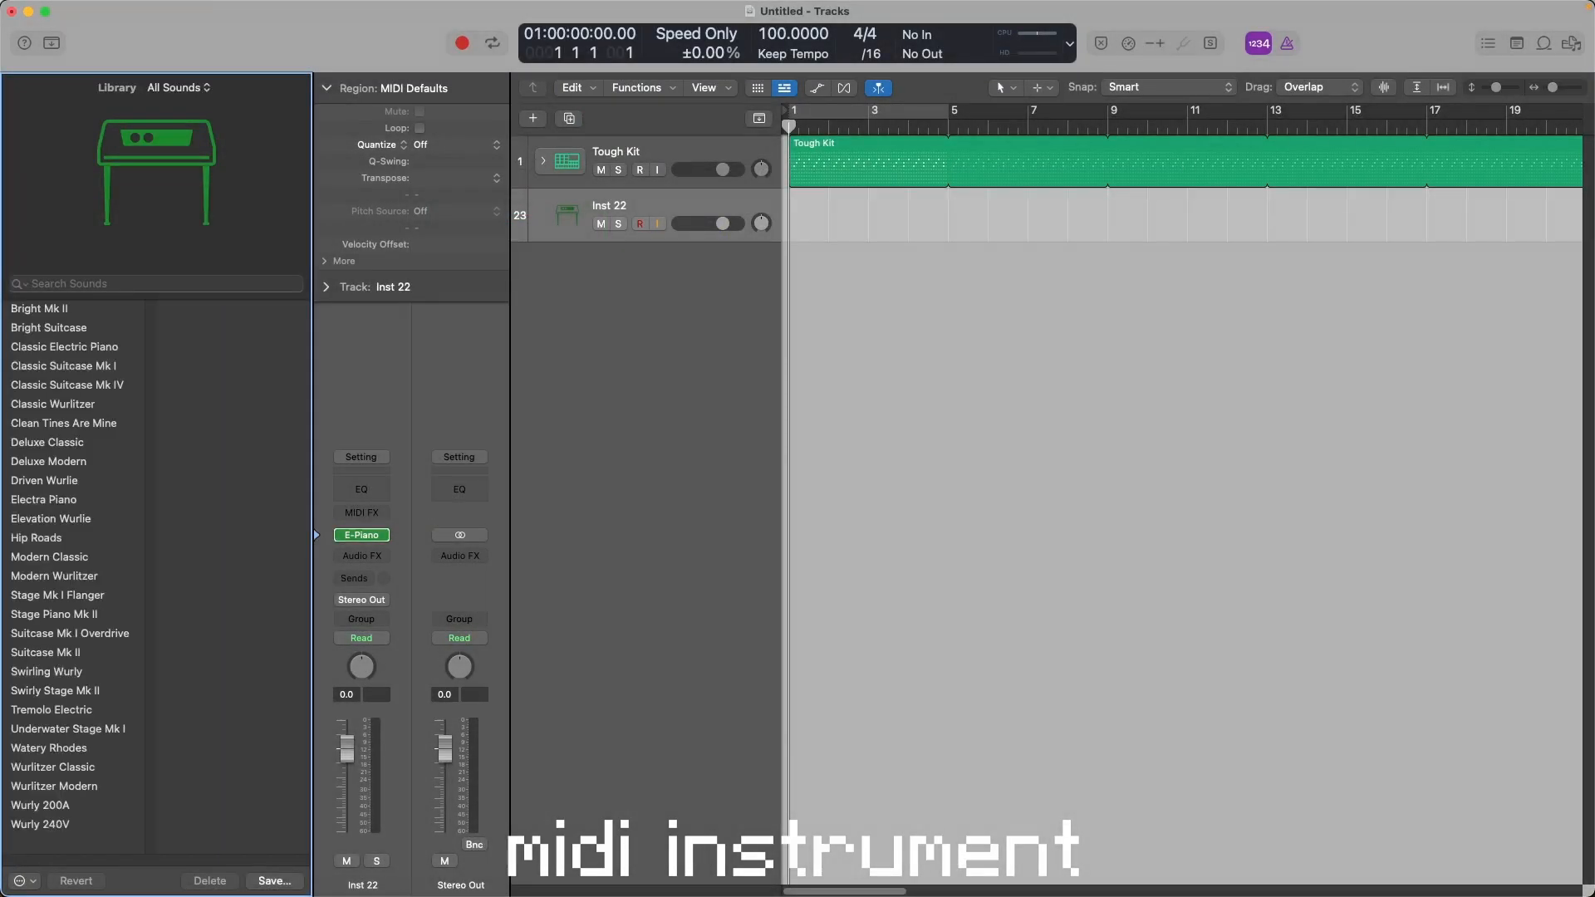
# - Try different electric piano sounds on the new instrument track, such as Classic Electric Piano, Clean Tines Are Mine and Stage Piano Mk II
pyautogui.doubleClick(643, 307)
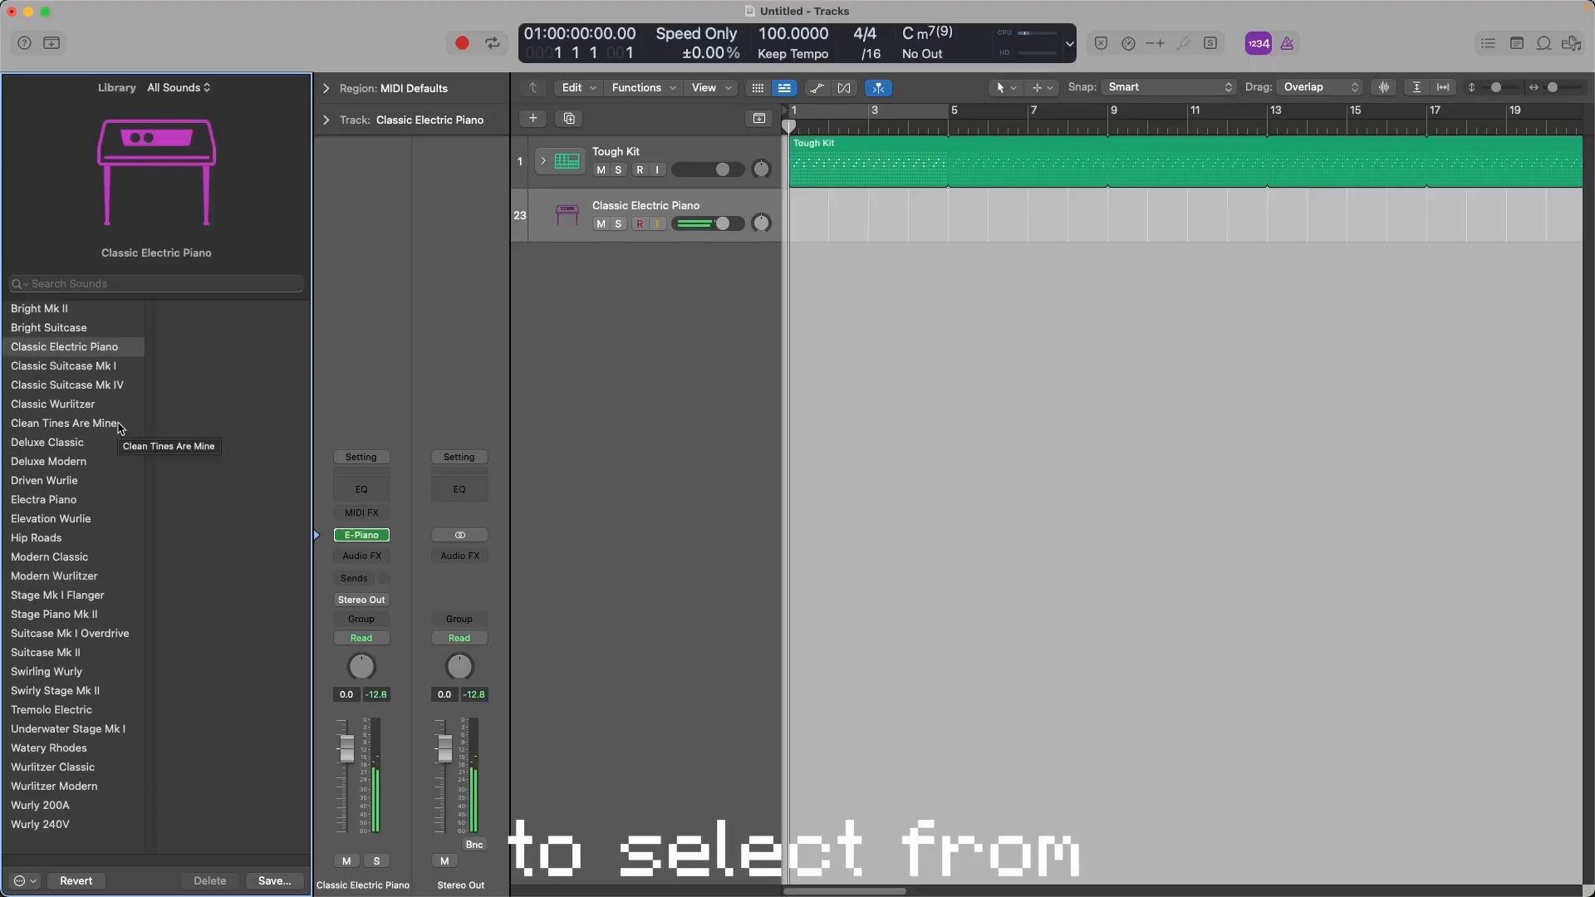
pyautogui.click(92, 423)
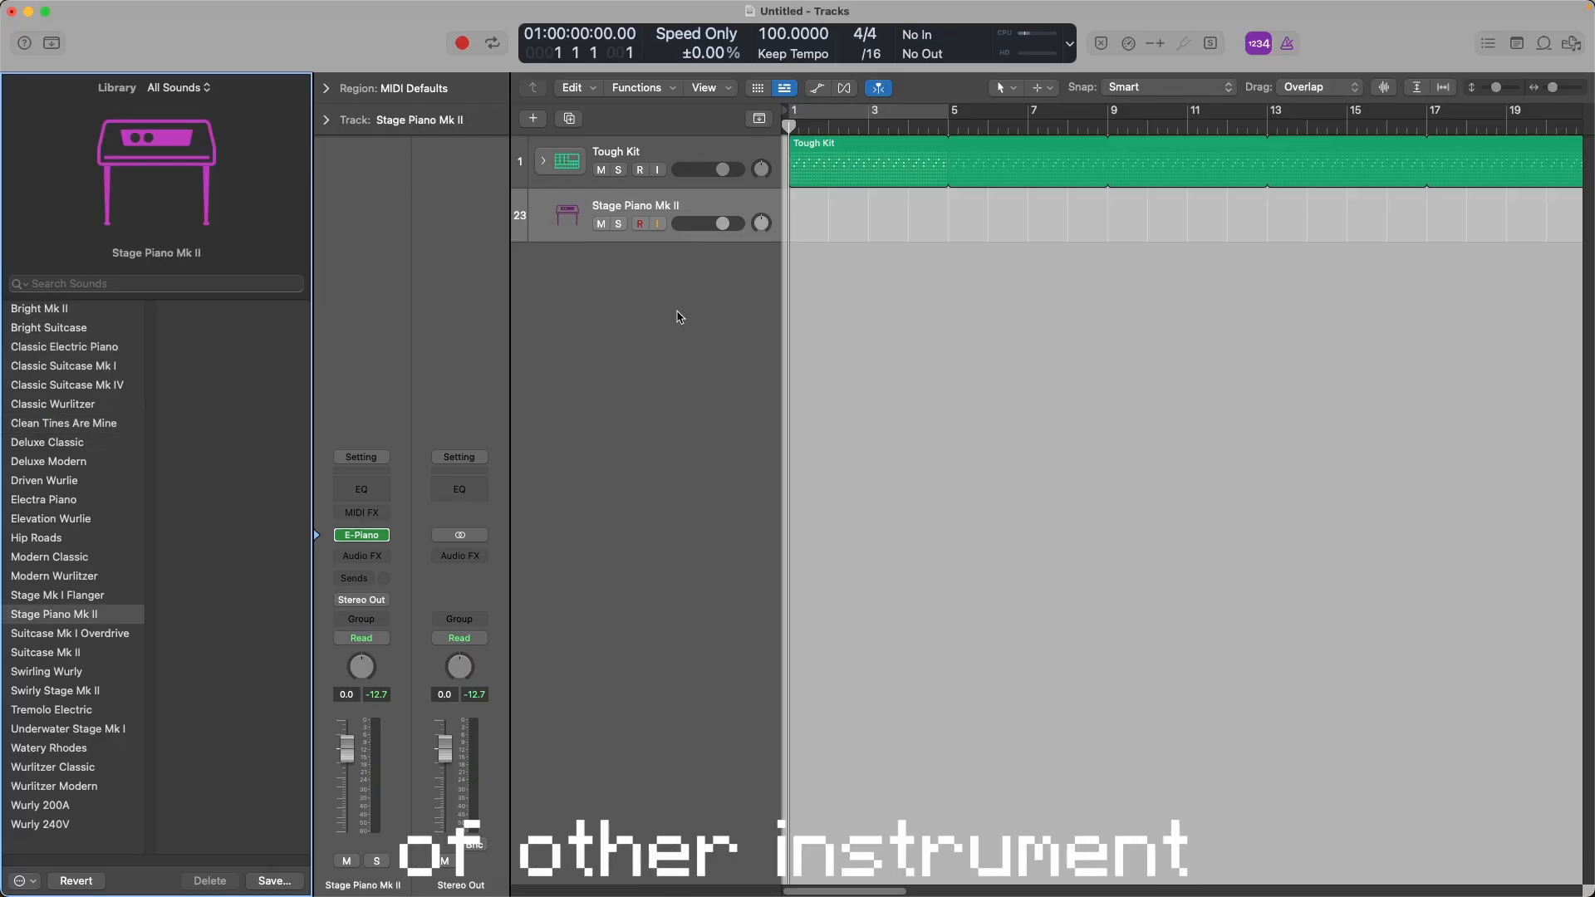
pyautogui.click(680, 316)
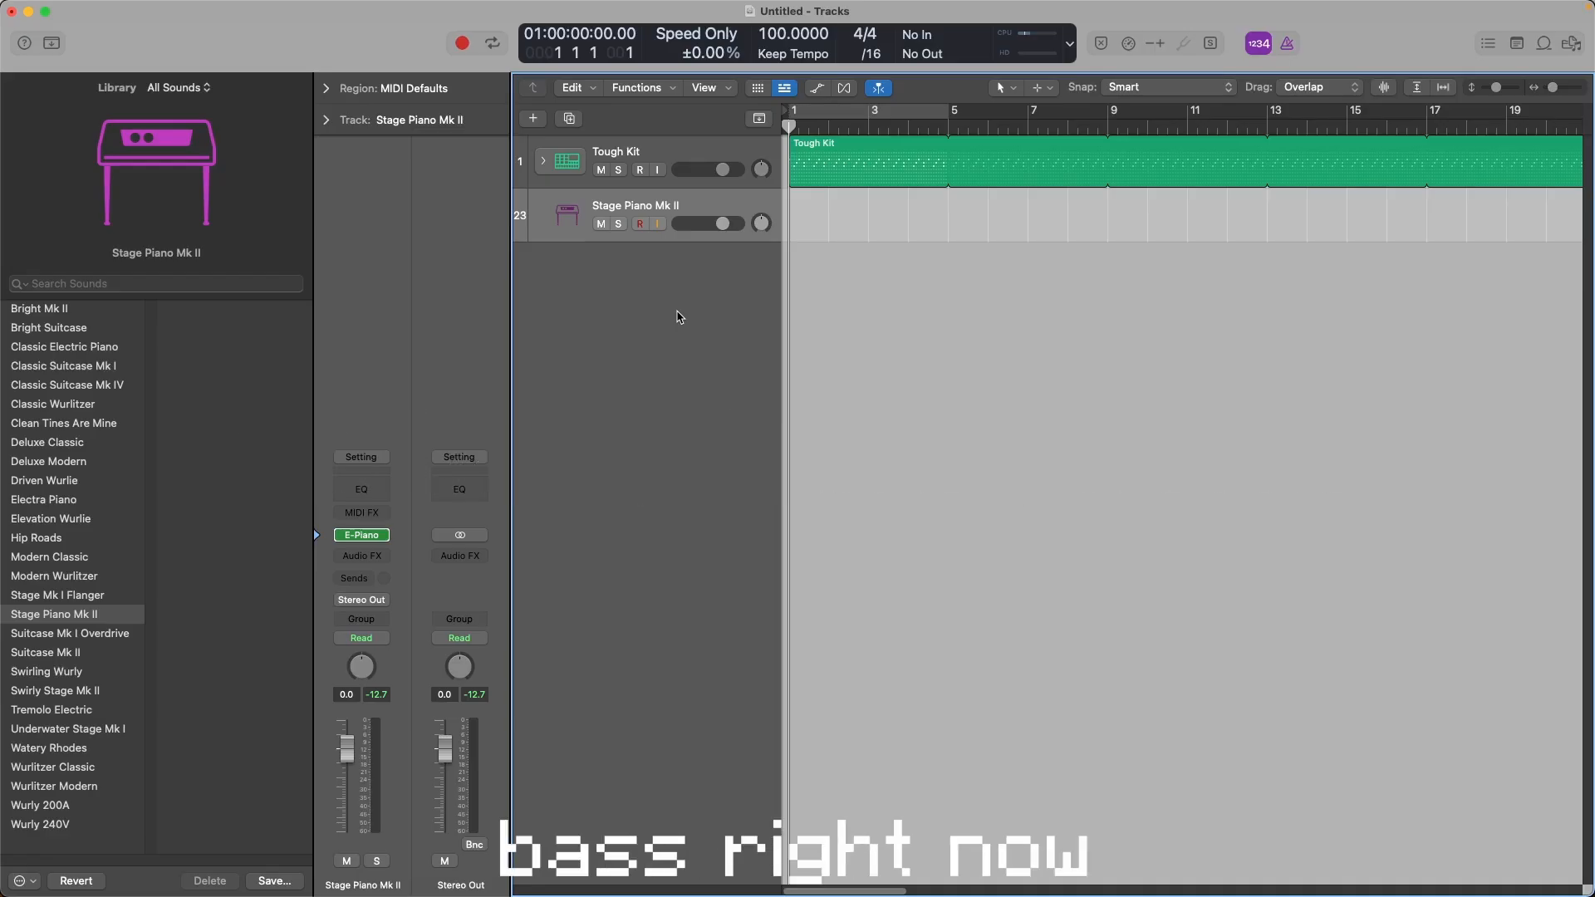
# - Bring back the full list of instrument categories for the piano track, browse it and load the Fuzzy bass sound
pyautogui.click(689, 145)
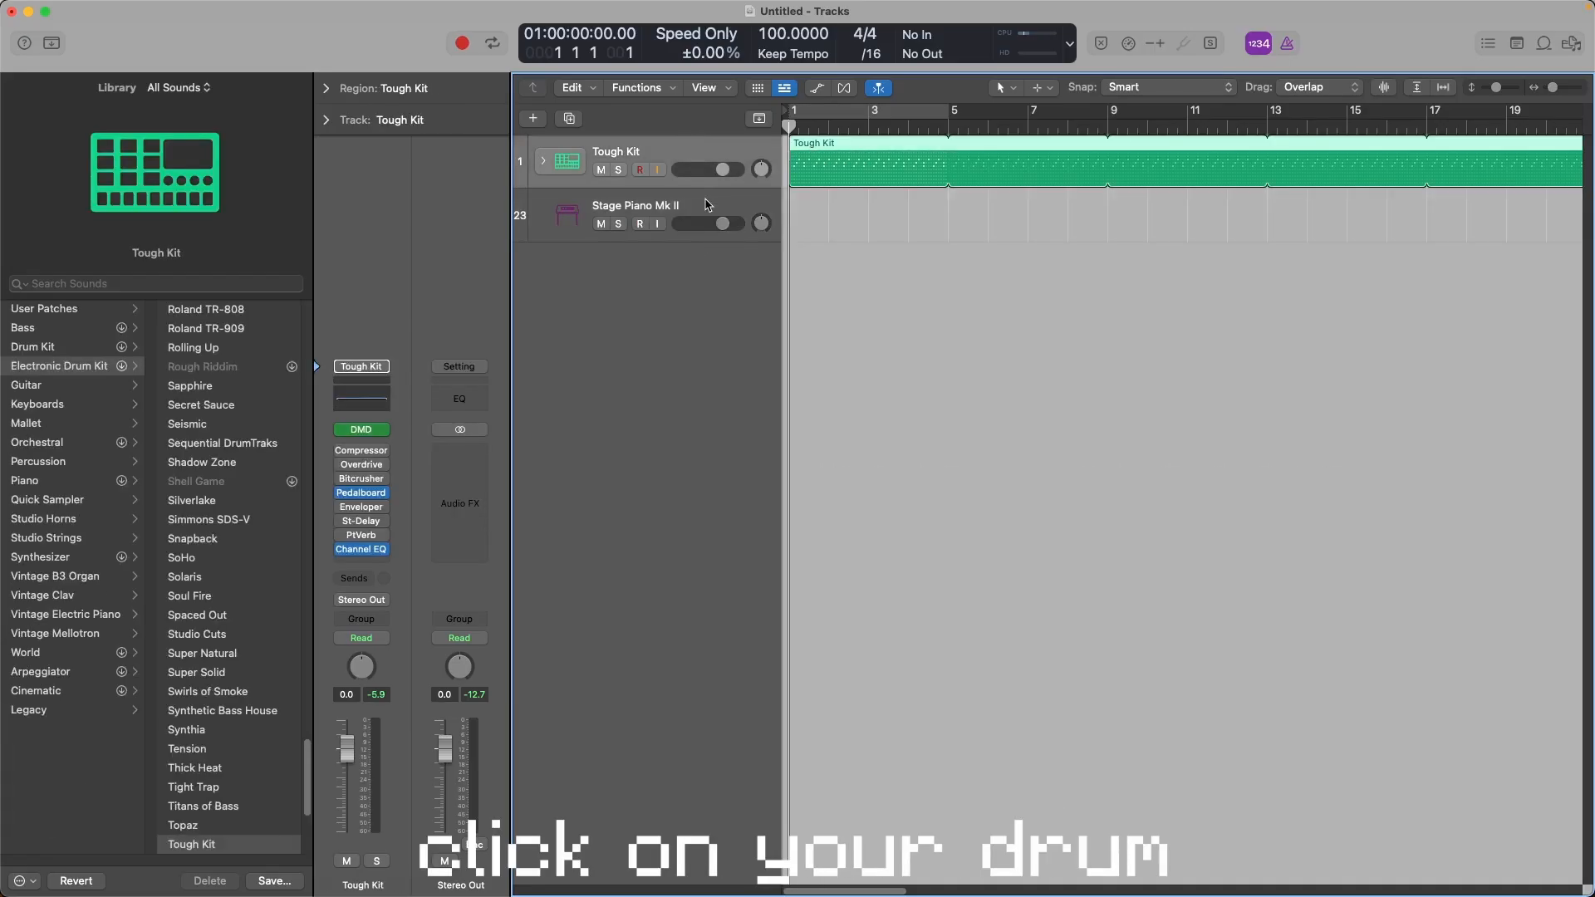
pyautogui.click(706, 205)
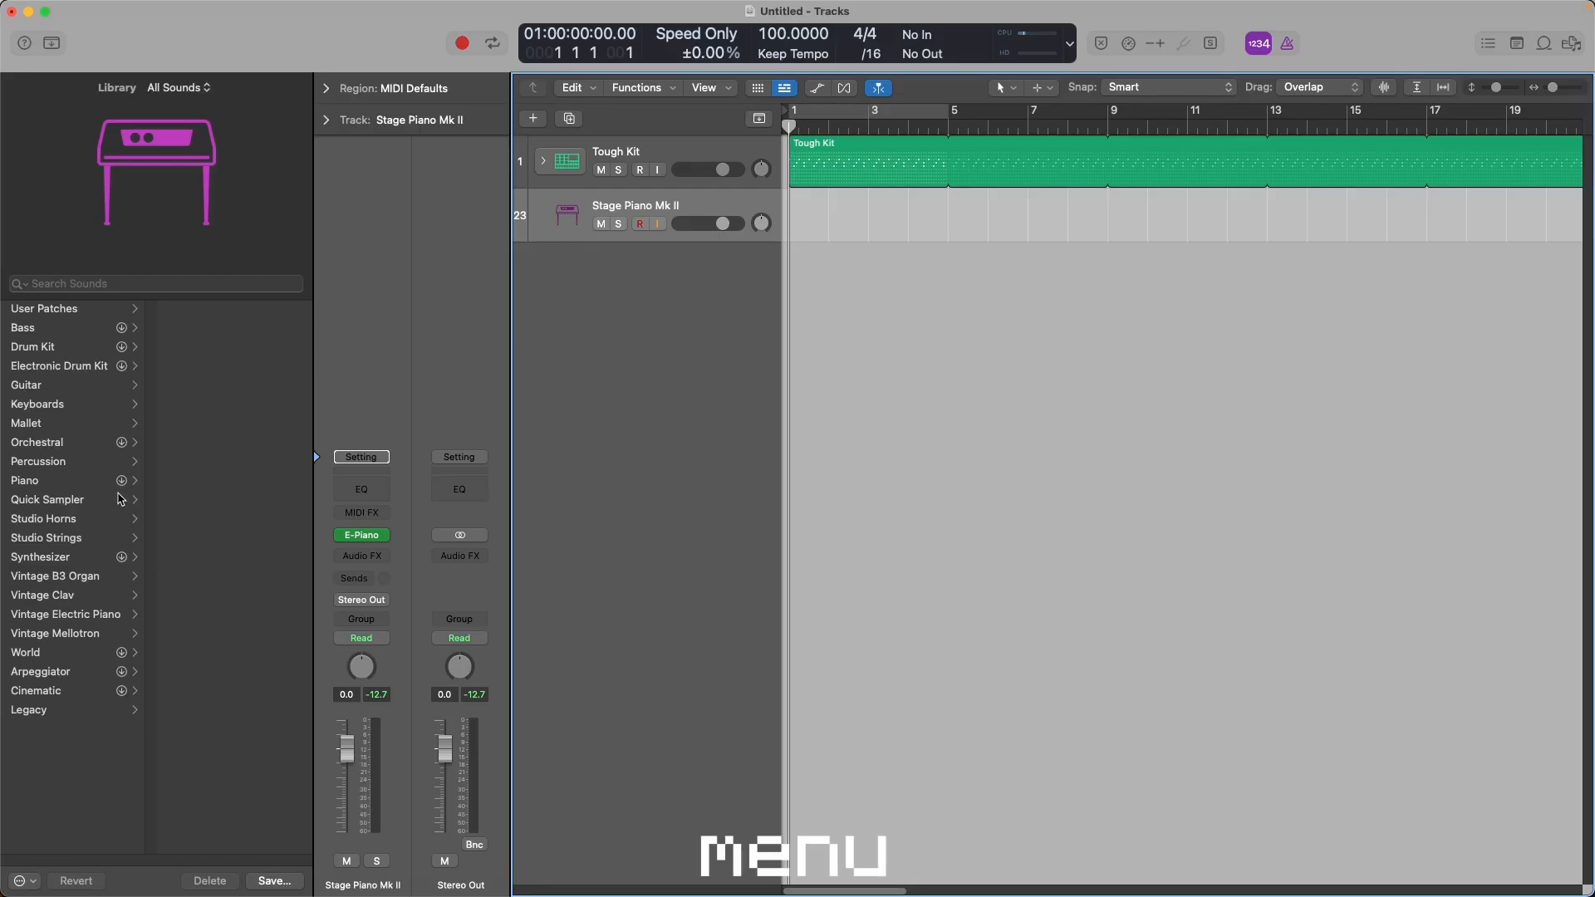
pyautogui.click(52, 328)
pyautogui.click(70, 351)
pyautogui.click(71, 367)
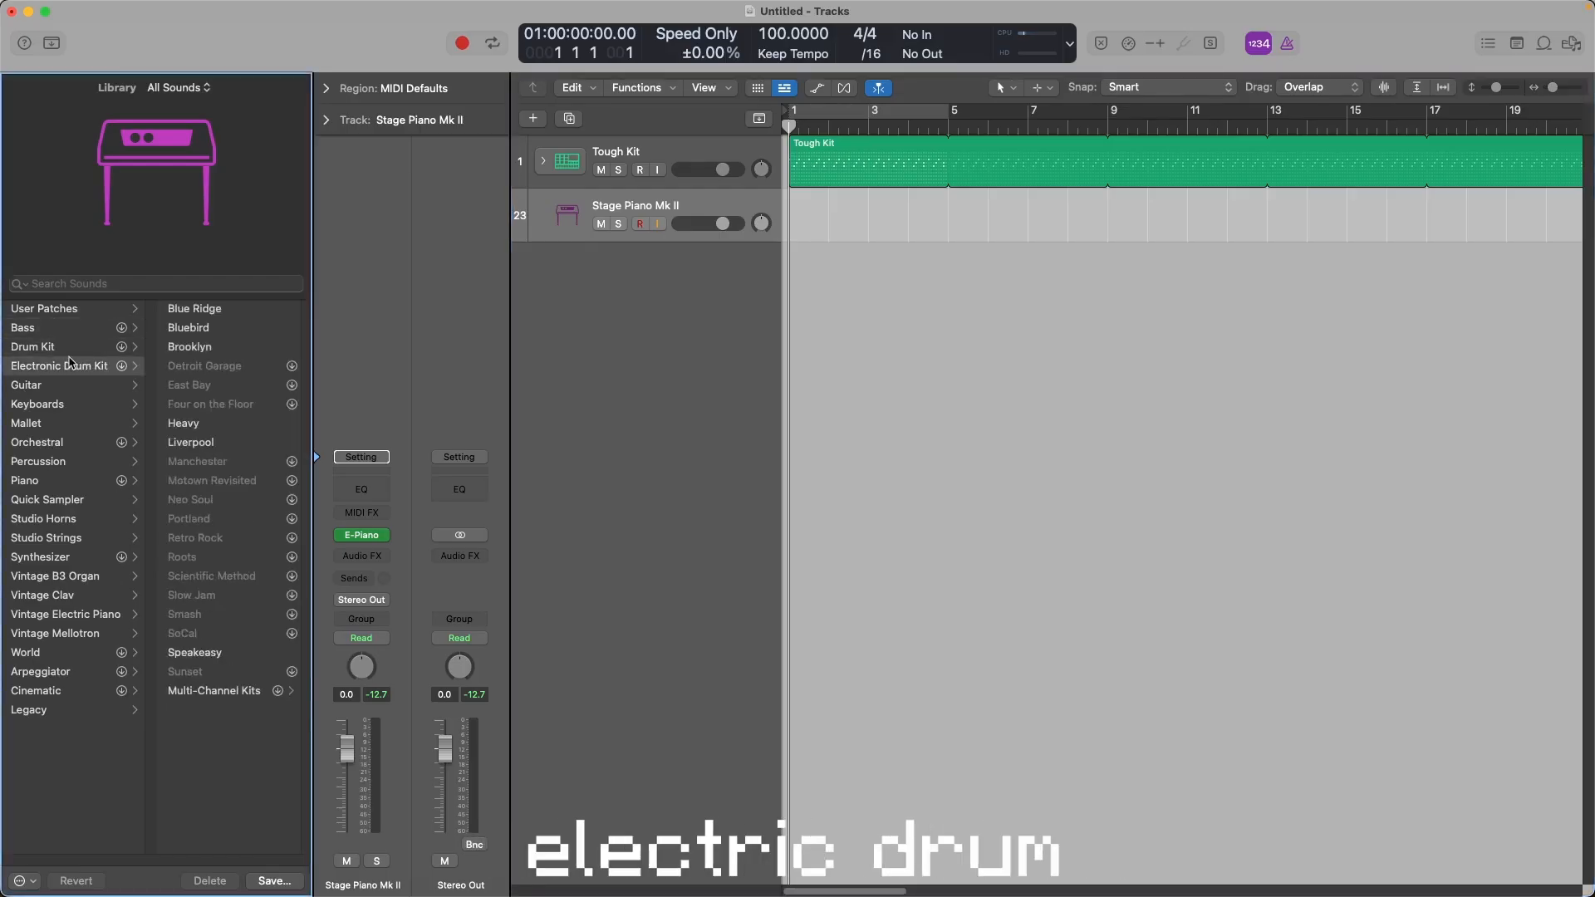
pyautogui.click(73, 388)
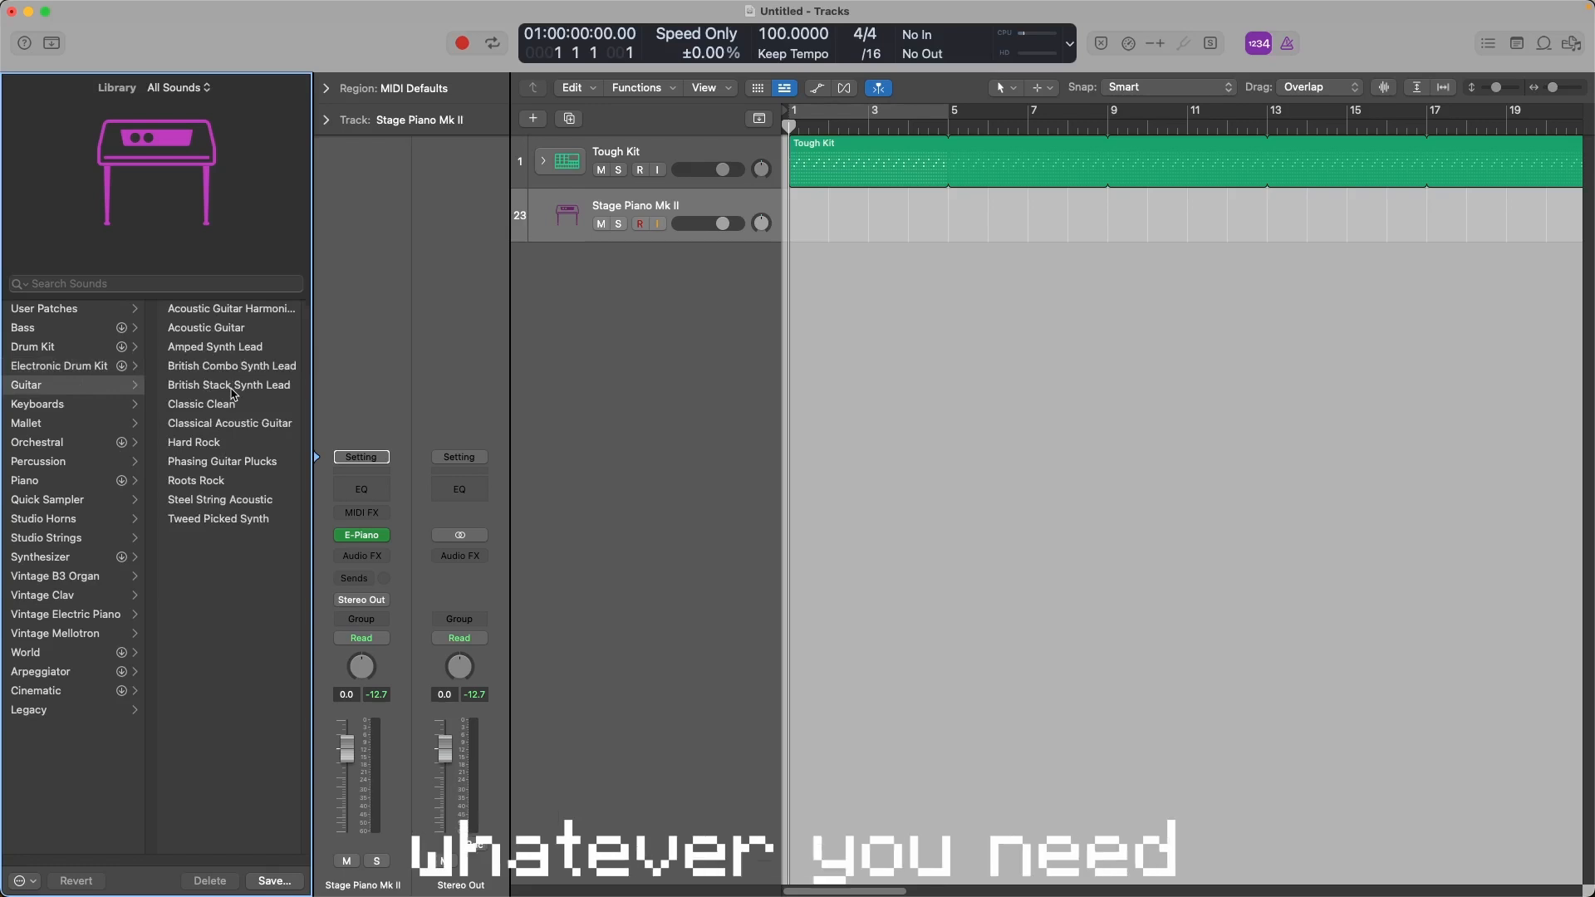
pyautogui.click(59, 330)
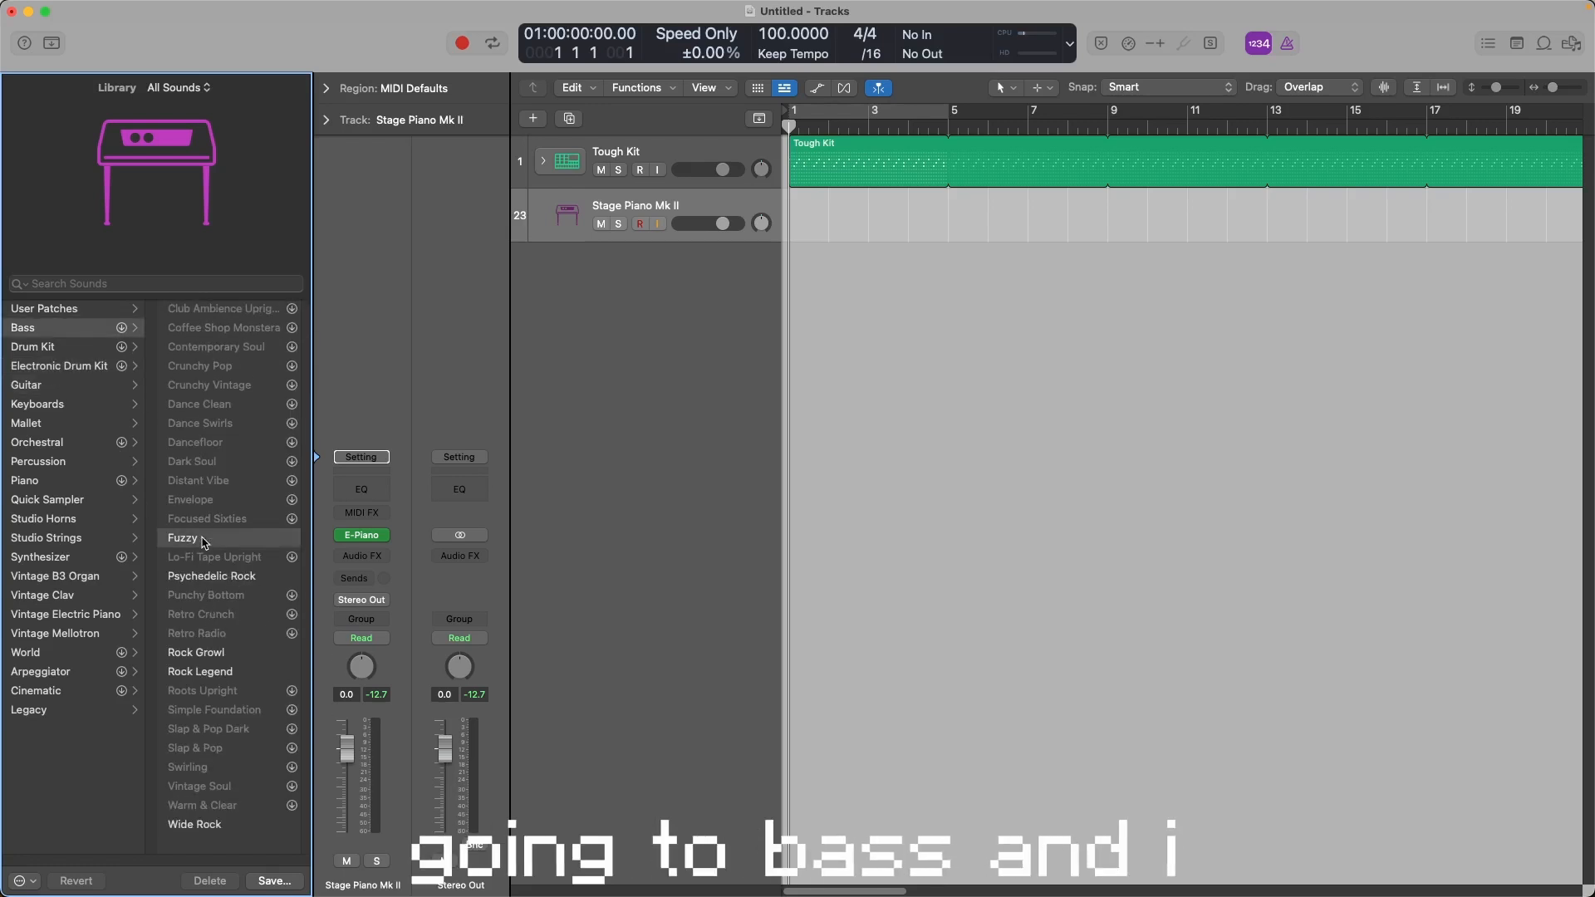
pyautogui.click(631, 404)
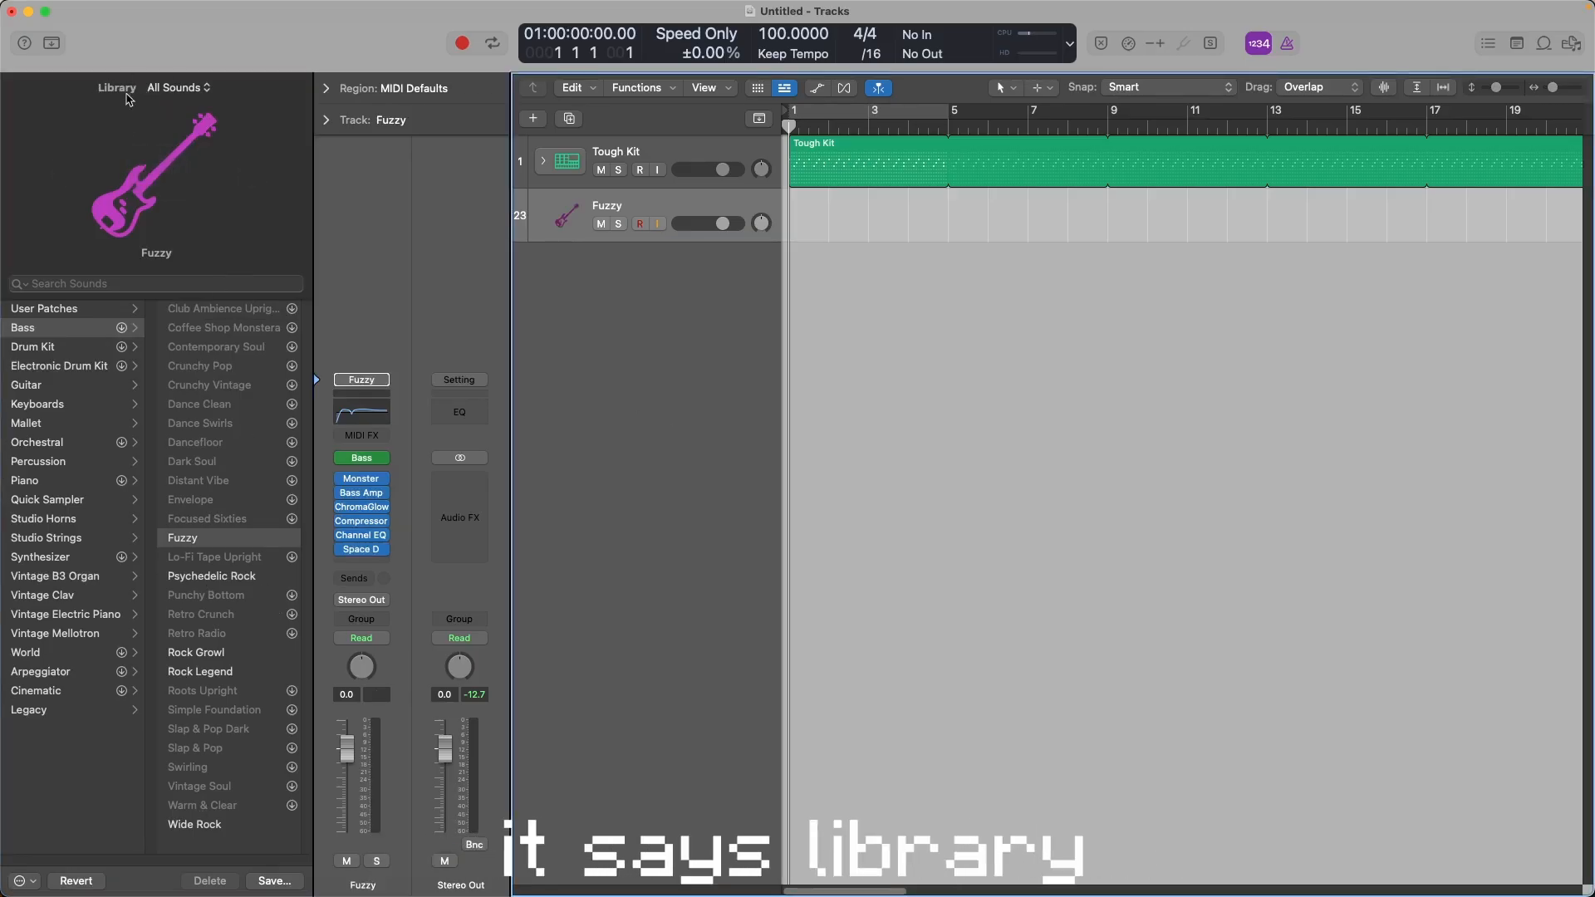
# - Toggle the library's visibility a few times and leave it hidden
pyautogui.moveTo(199, 169)
pyautogui.press('y')
pyautogui.press('y')
pyautogui.press('y')
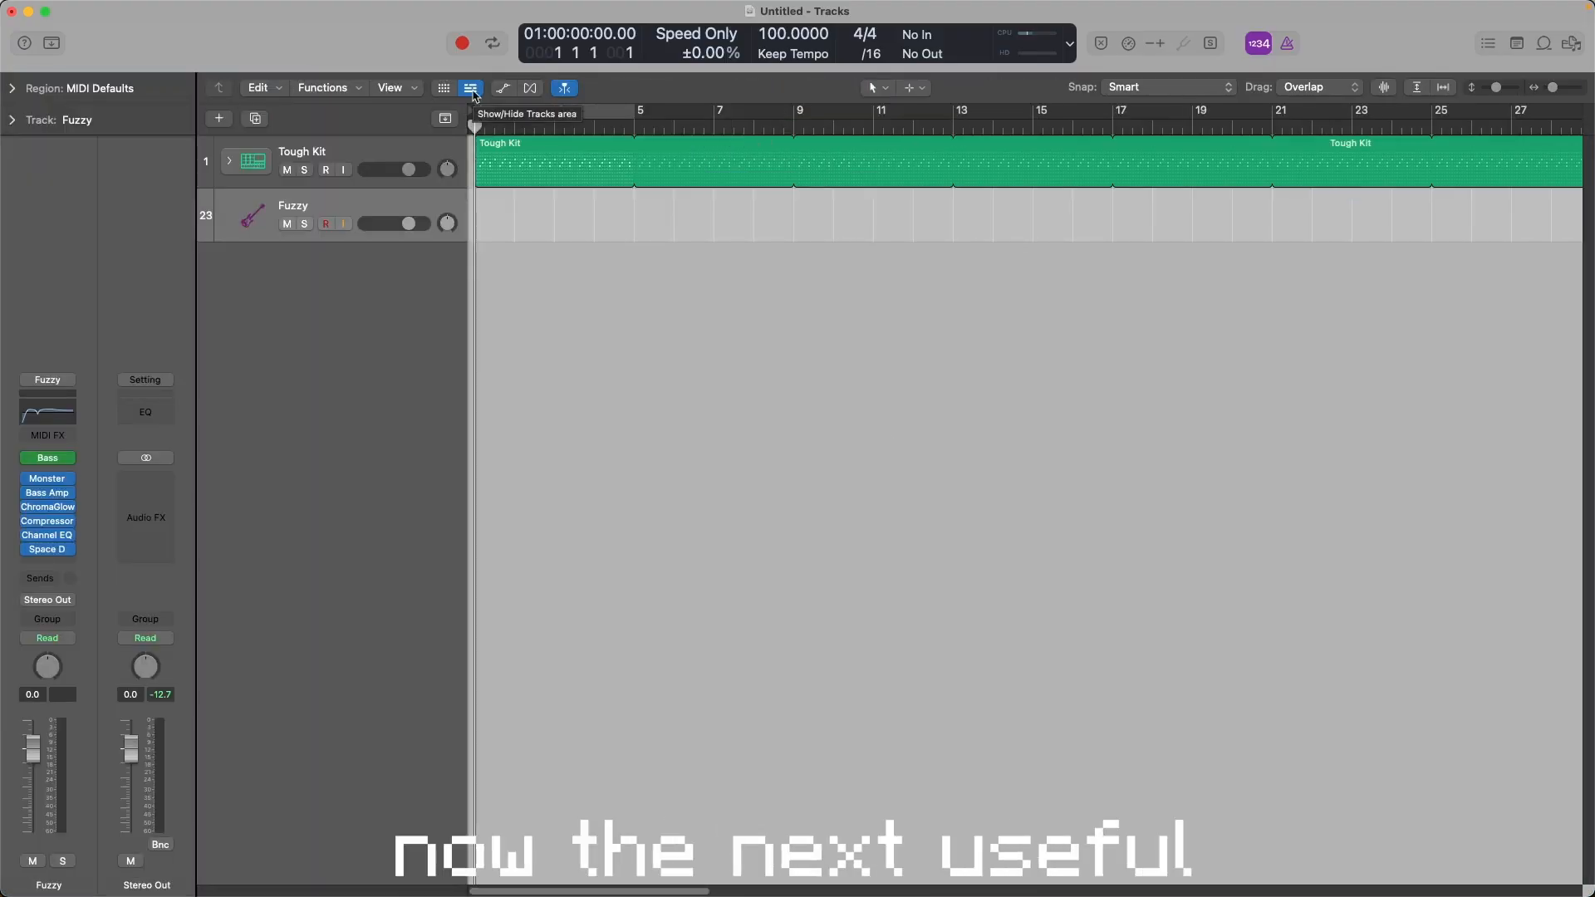
# - Open the editor and display the Tough Kit region's step pattern in it
pyautogui.press('e')
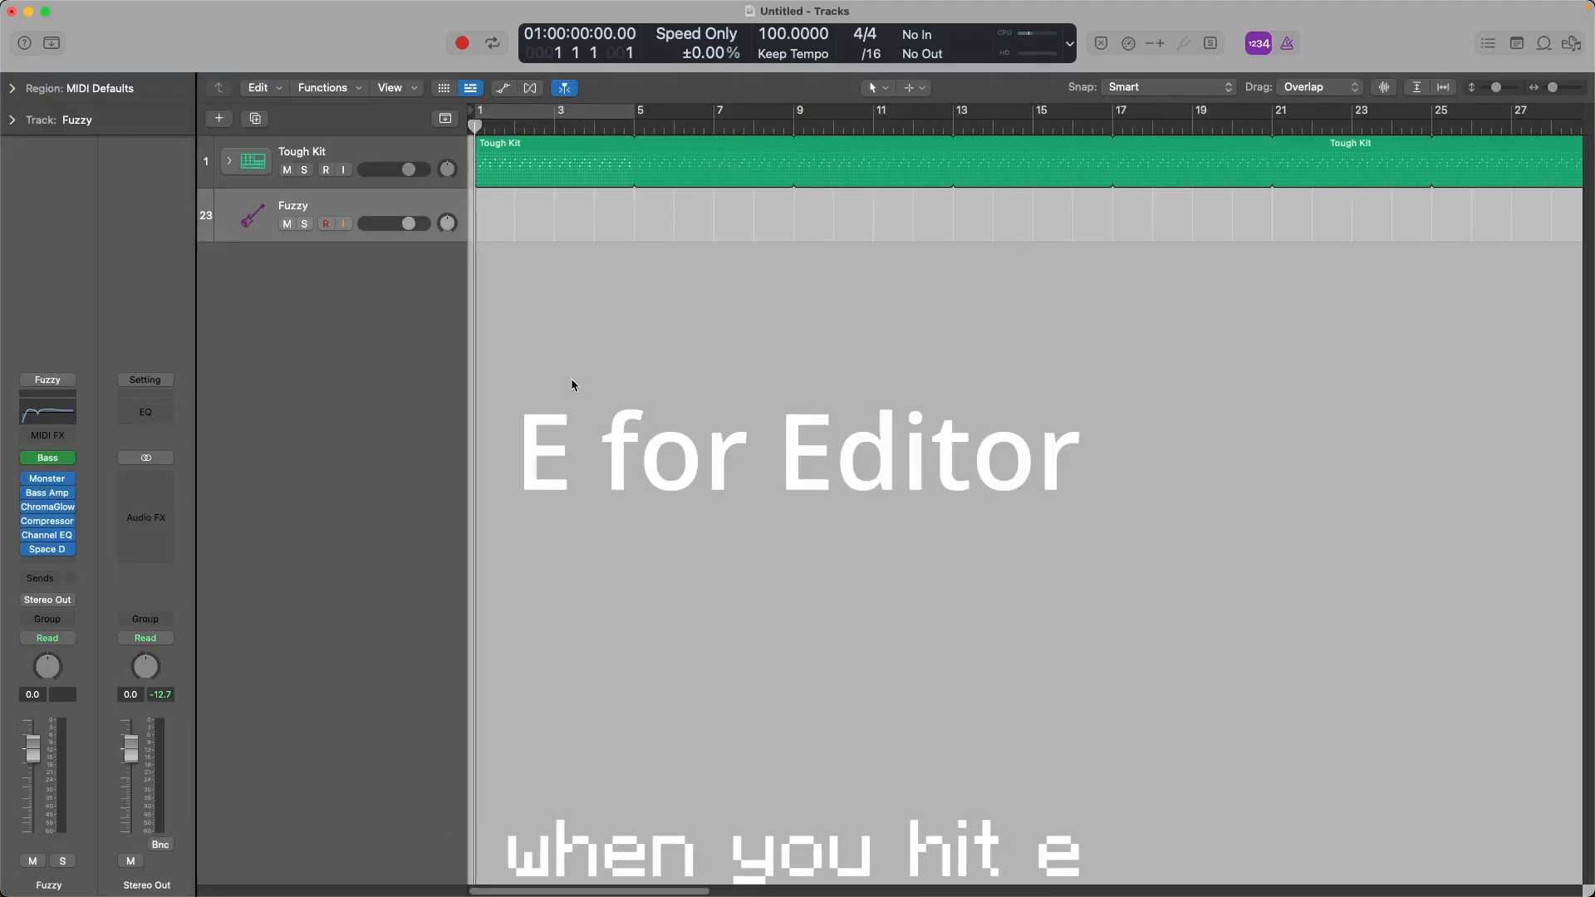
pyautogui.click(571, 377)
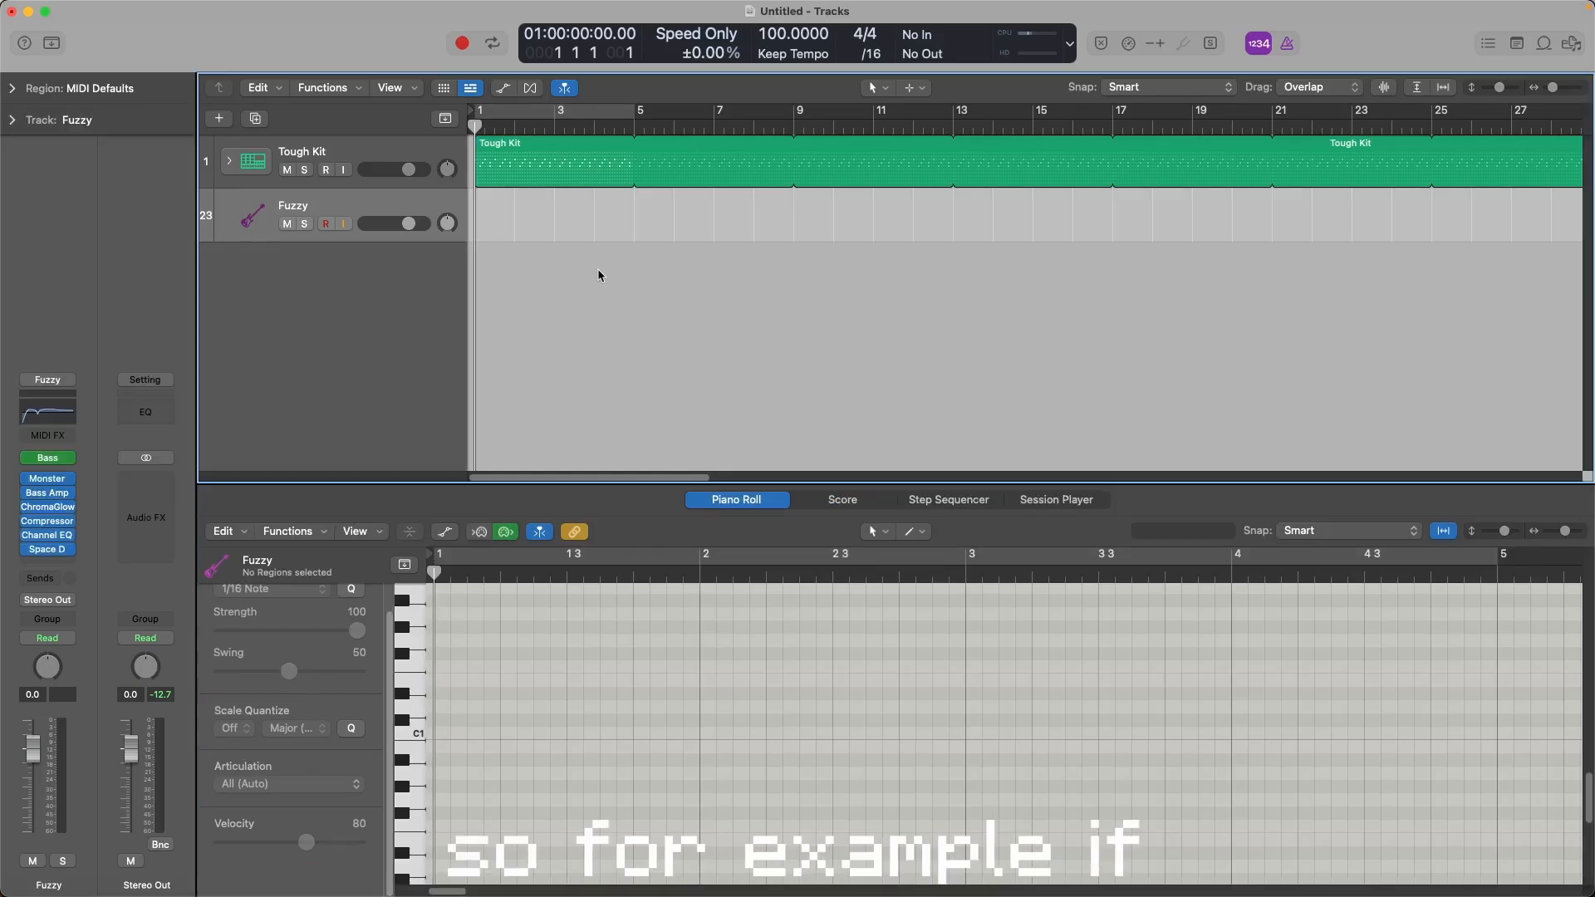
pyautogui.click(569, 169)
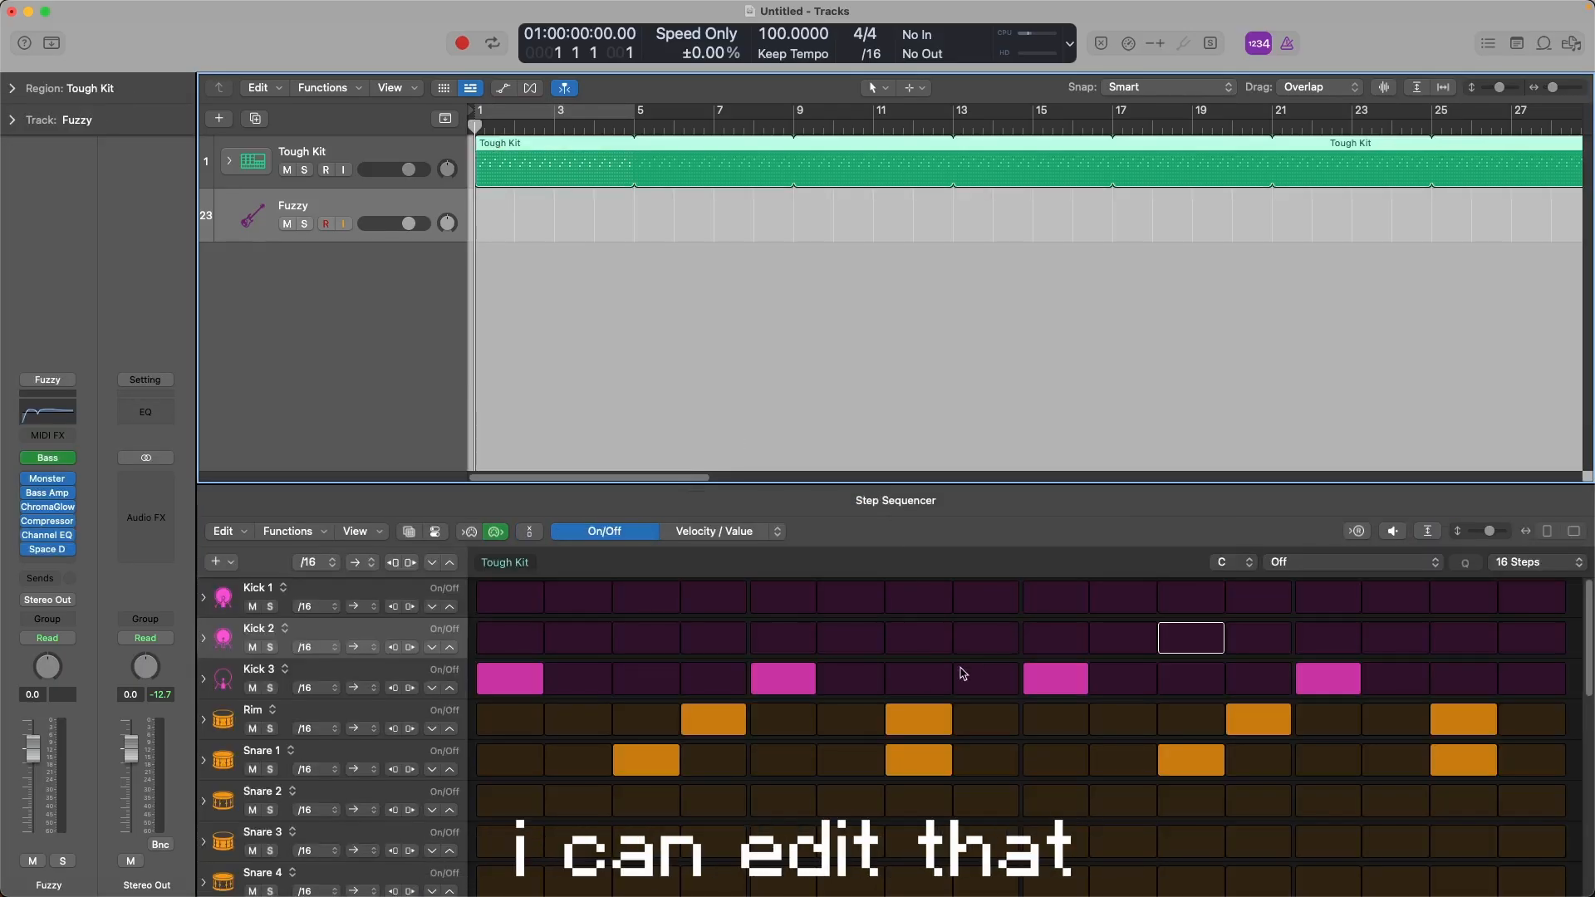
# - Try Kick 1 hits on steps 2 and 4 of the Tough Kit pattern and play it back
pyautogui.click(713, 597)
pyautogui.click(578, 597)
pyautogui.press('space')
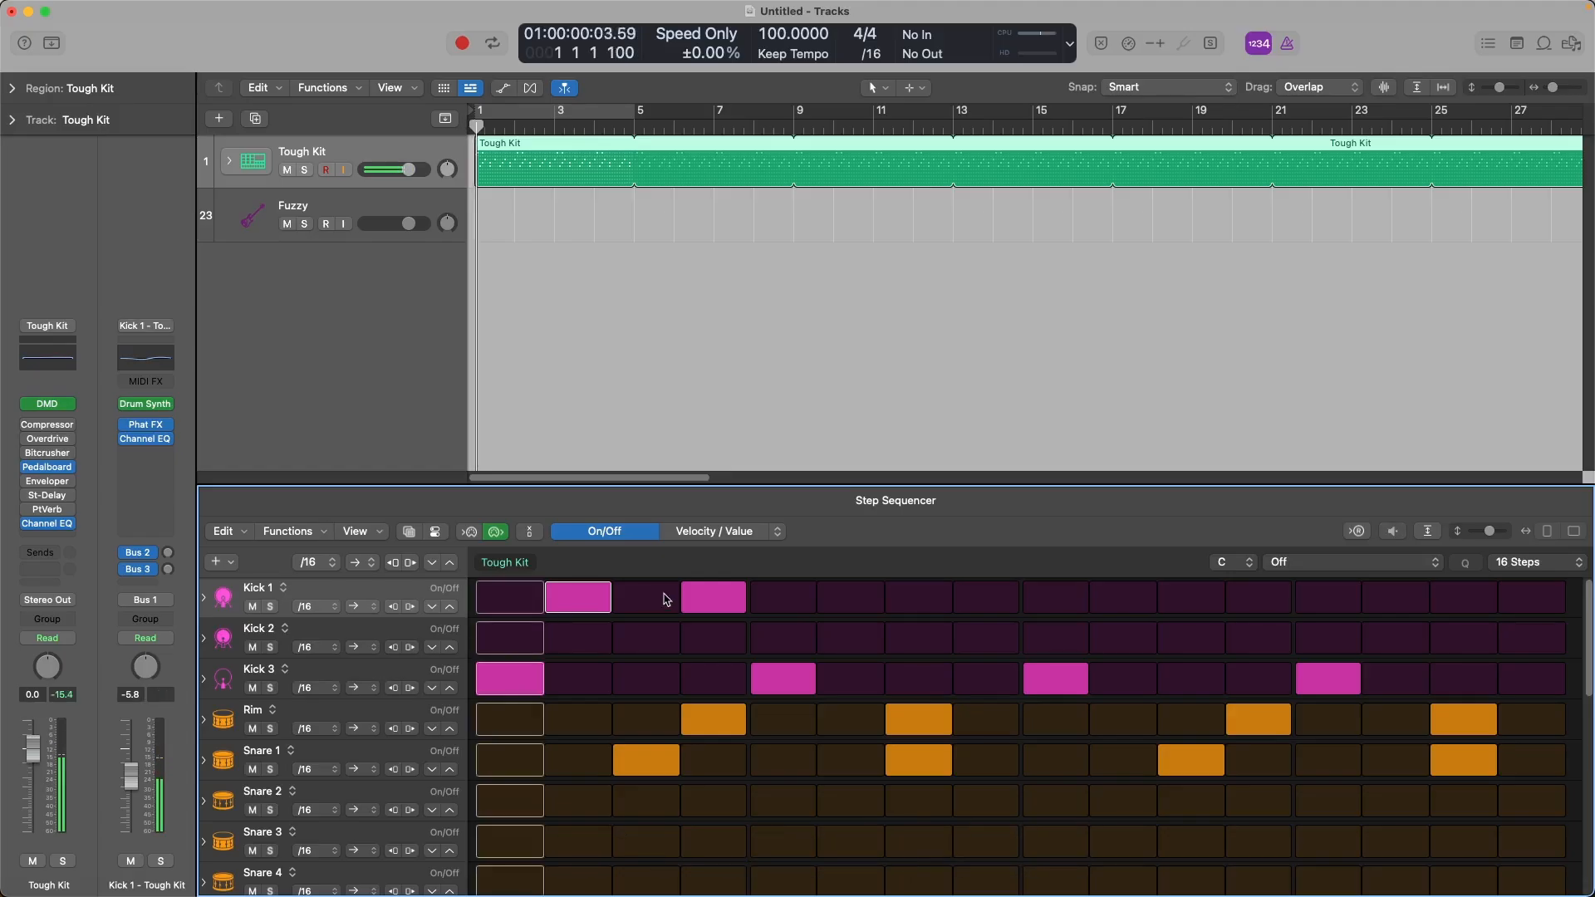
pyautogui.press('space')
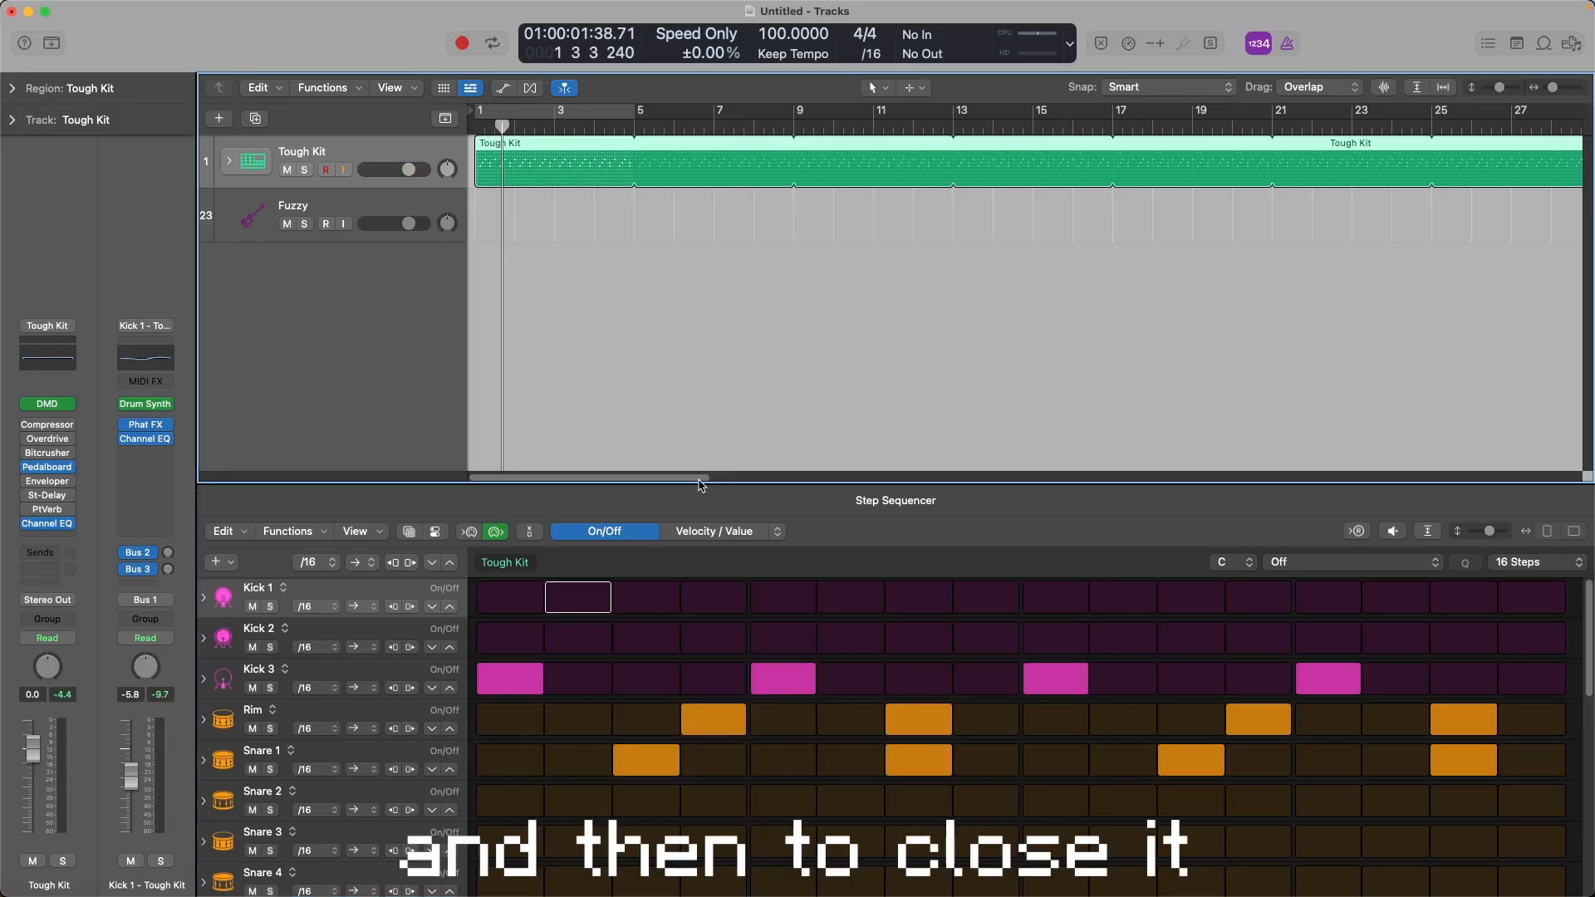
# - Close the editor, show the mixer and set the Fuzzy channel's level to 0.1 dB
pyautogui.press('e')
pyautogui.press('x')
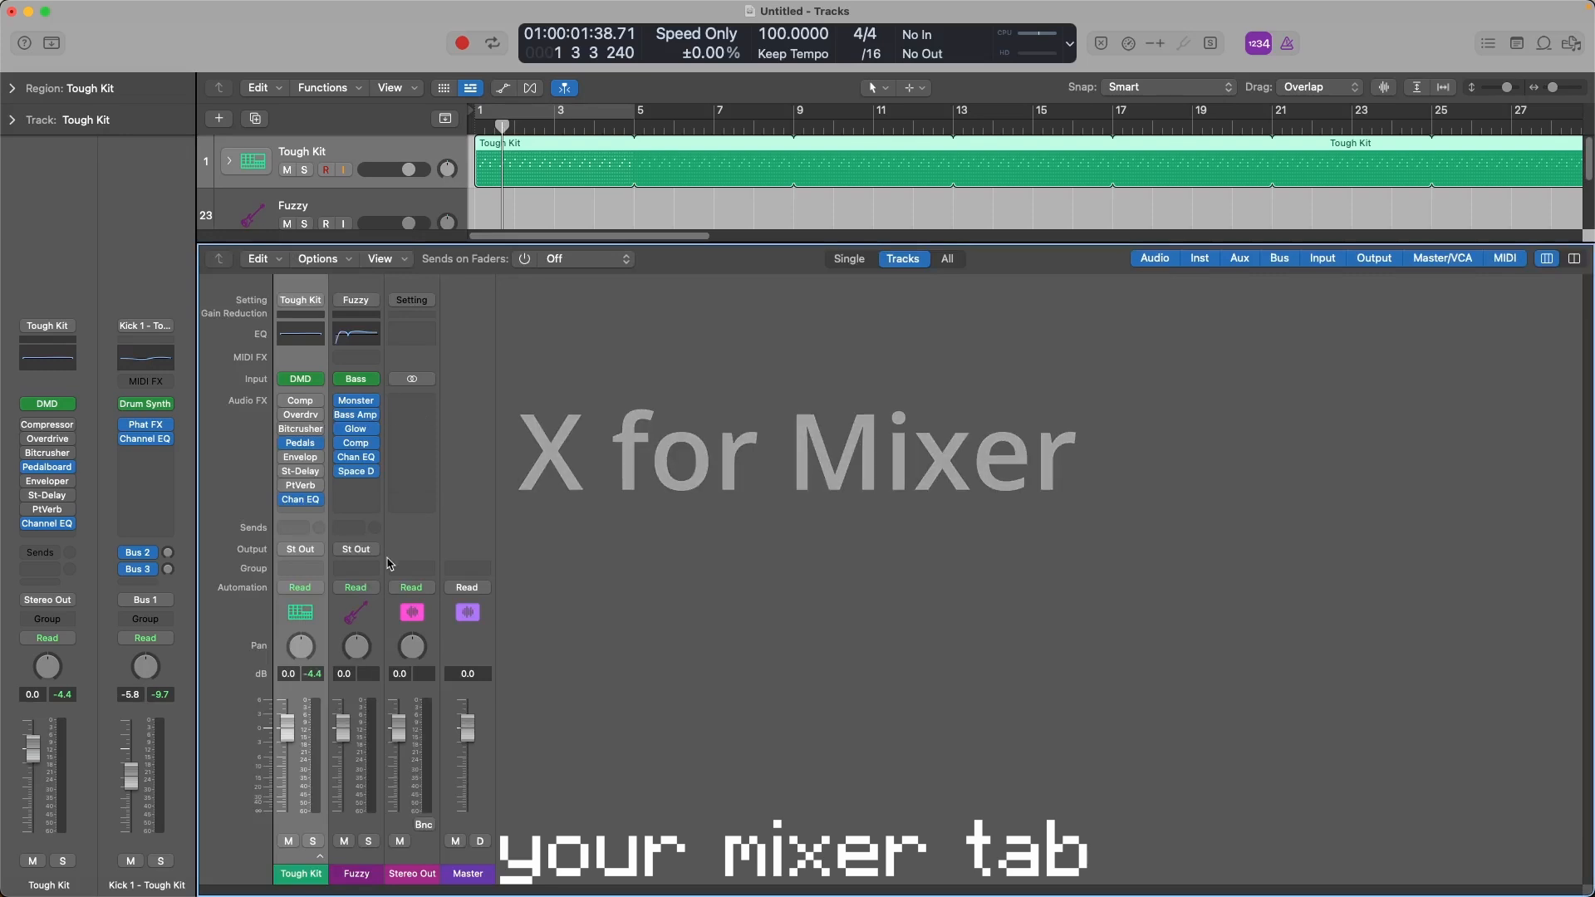
pyautogui.moveTo(349, 731); pyautogui.dragTo(350, 718)
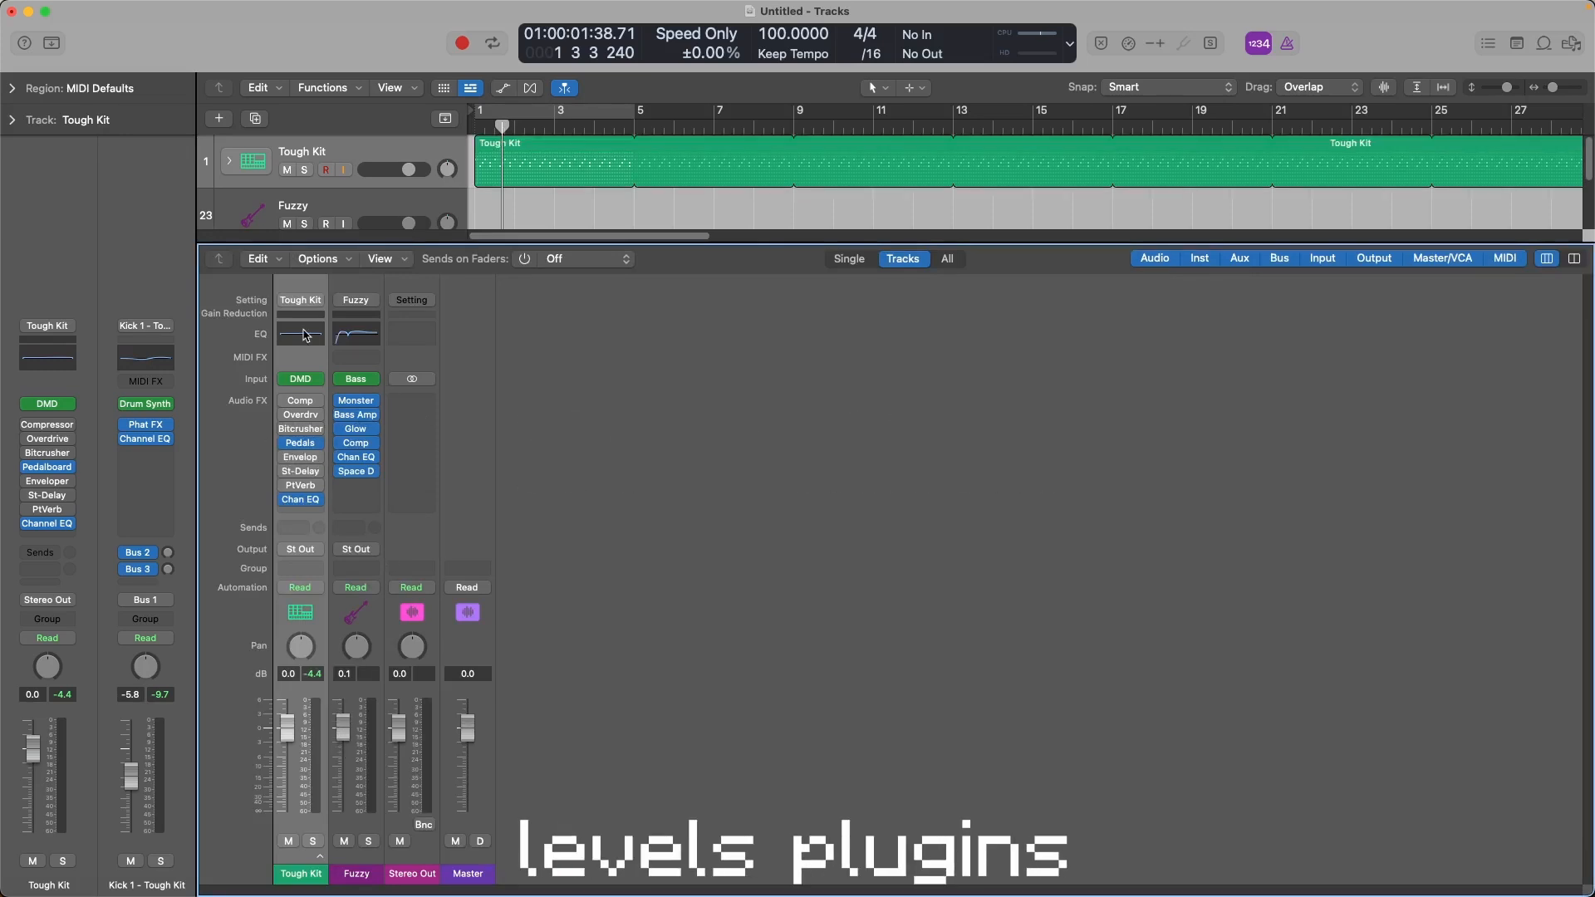
# - Try Channel EQ gains on Tough Kit of -14.2 dB at 260 Hz, +11.4 dB at 1990 Hz and +11.3 dB at 75 Hz, and undo changes
pyautogui.click(304, 335)
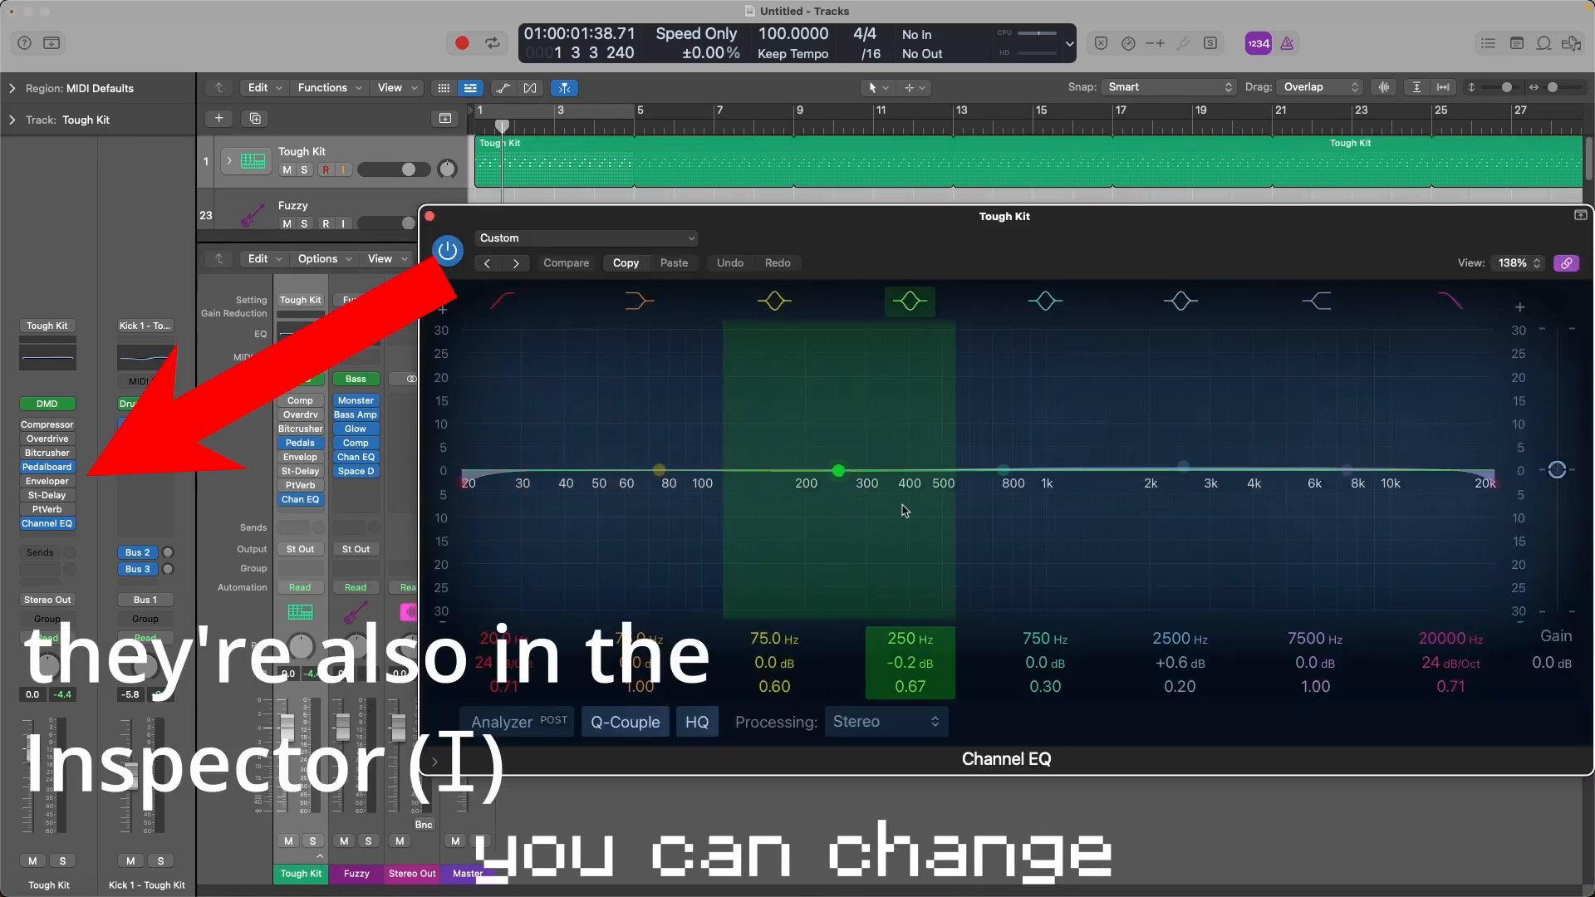
pyautogui.moveTo(905, 506); pyautogui.dragTo(911, 571)
pyautogui.moveTo(1147, 524); pyautogui.dragTo(1114, 470)
pyautogui.moveTo(659, 477); pyautogui.dragTo(658, 424)
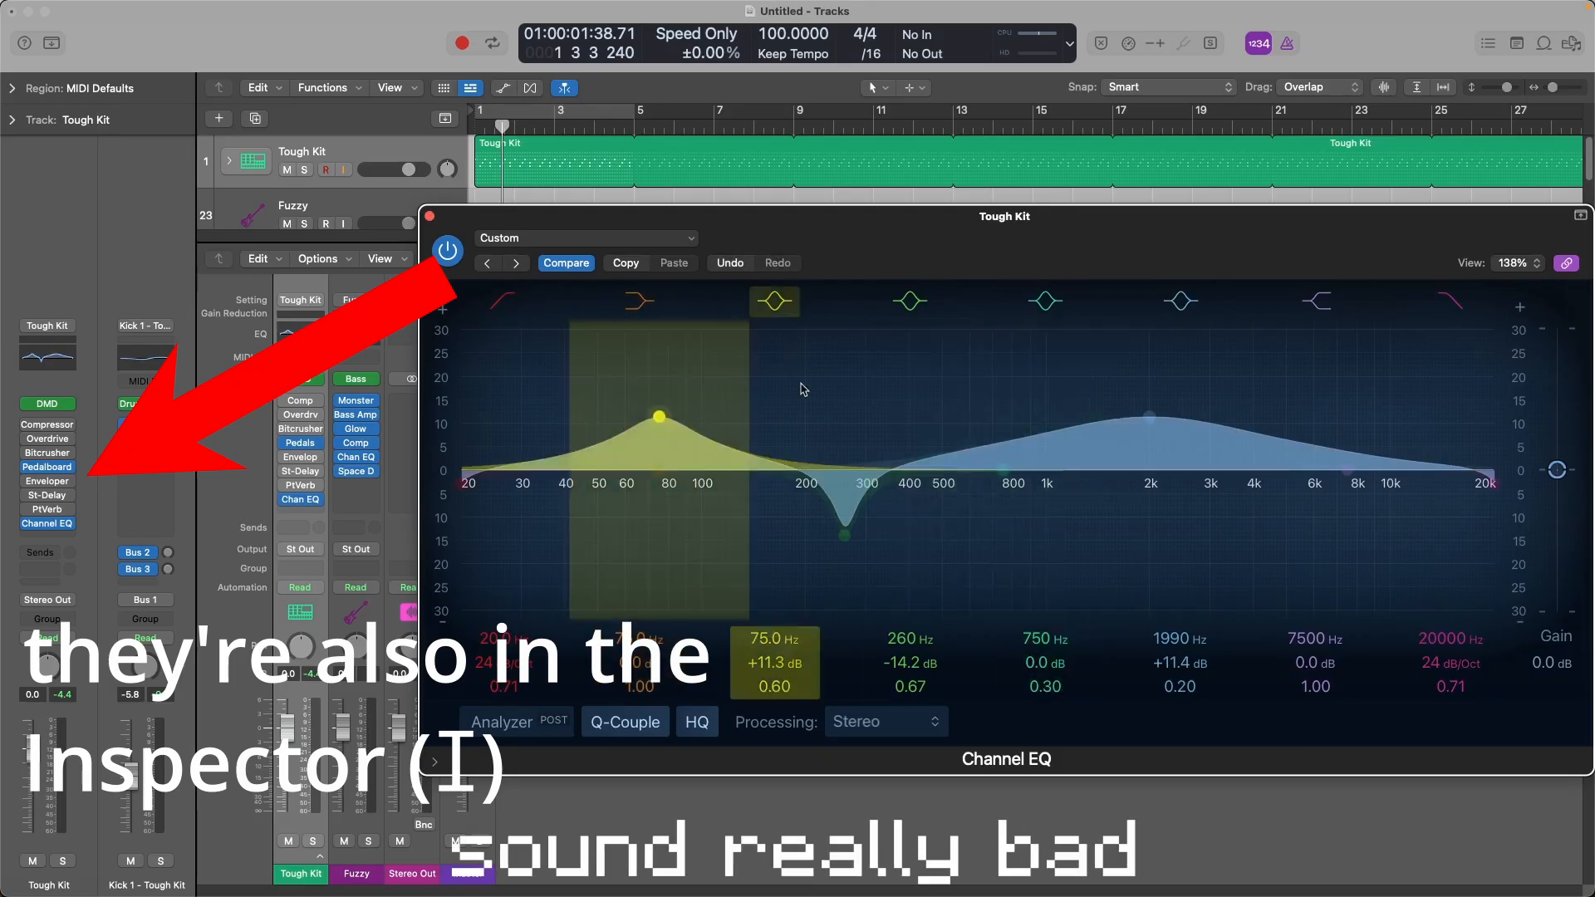
pyautogui.click(730, 263)
pyautogui.click(730, 263)
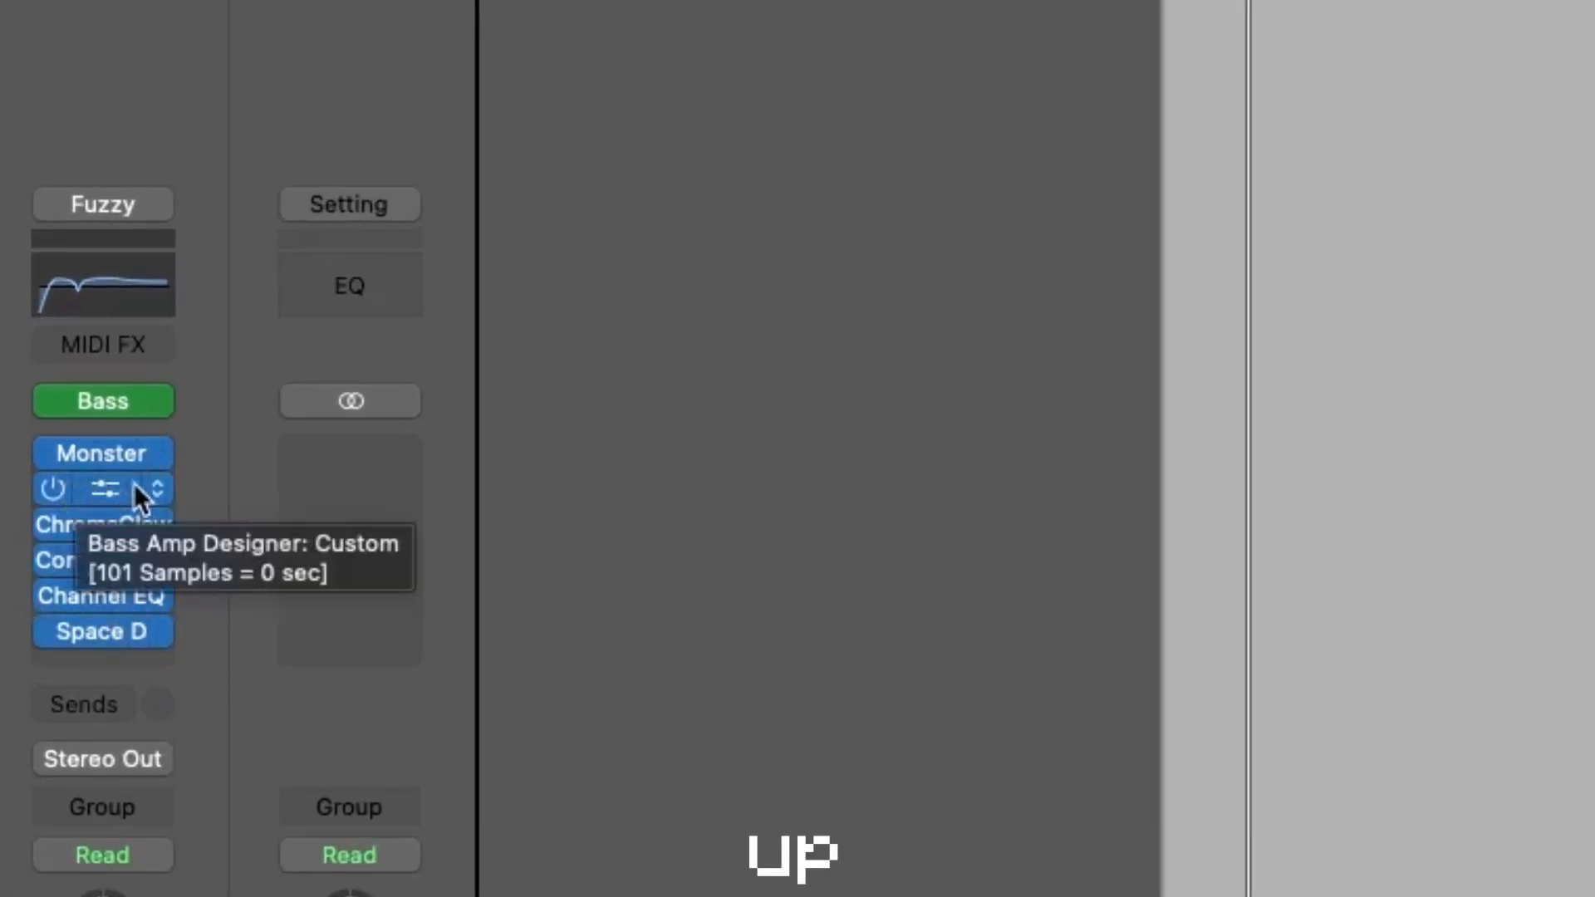
# - Bypass the Bass Amp effect on the Fuzzy track and turn it back on
pyautogui.click(57, 489)
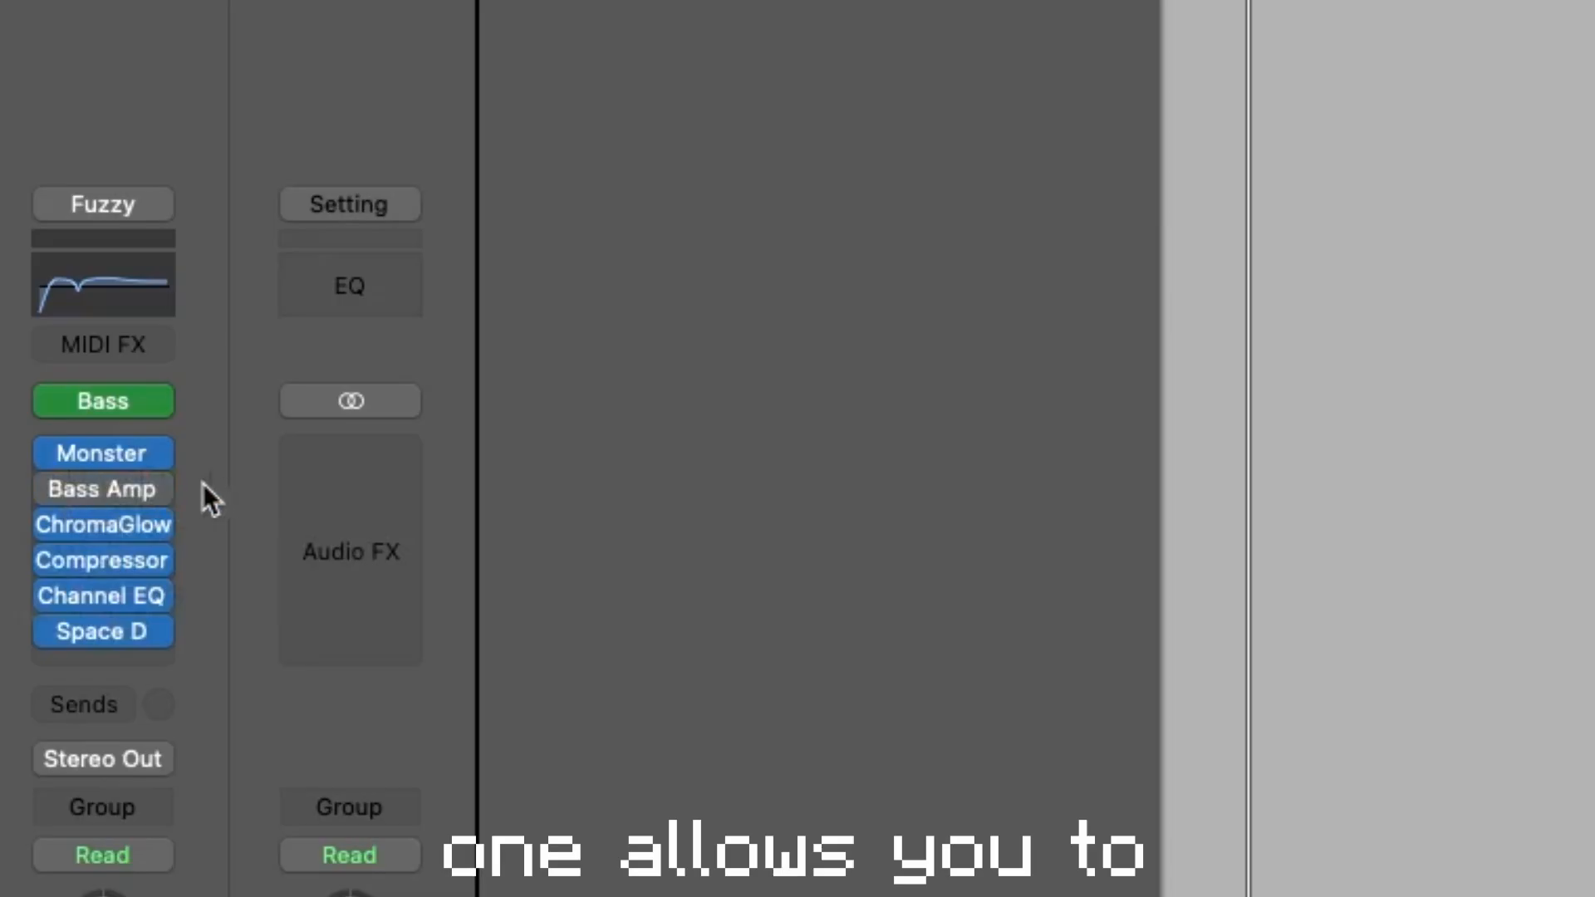
pyautogui.click(53, 489)
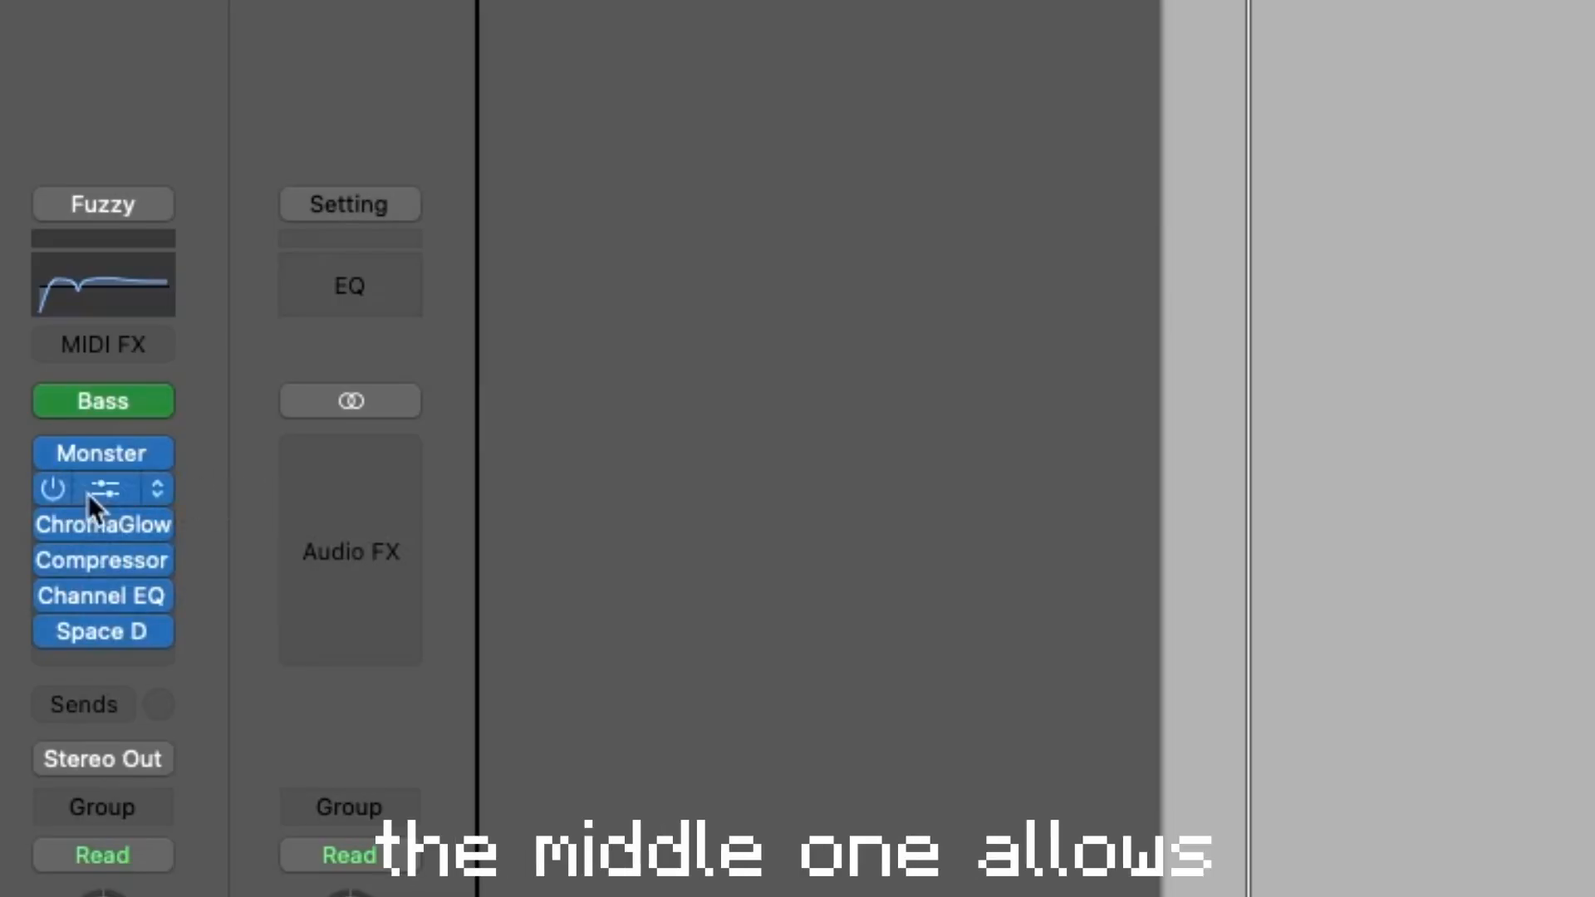
# - Inspect the Bass Amp effect's settings on the Fuzzy track and browse the plug-ins that can replace it, including the Distortion category
pyautogui.click(90, 492)
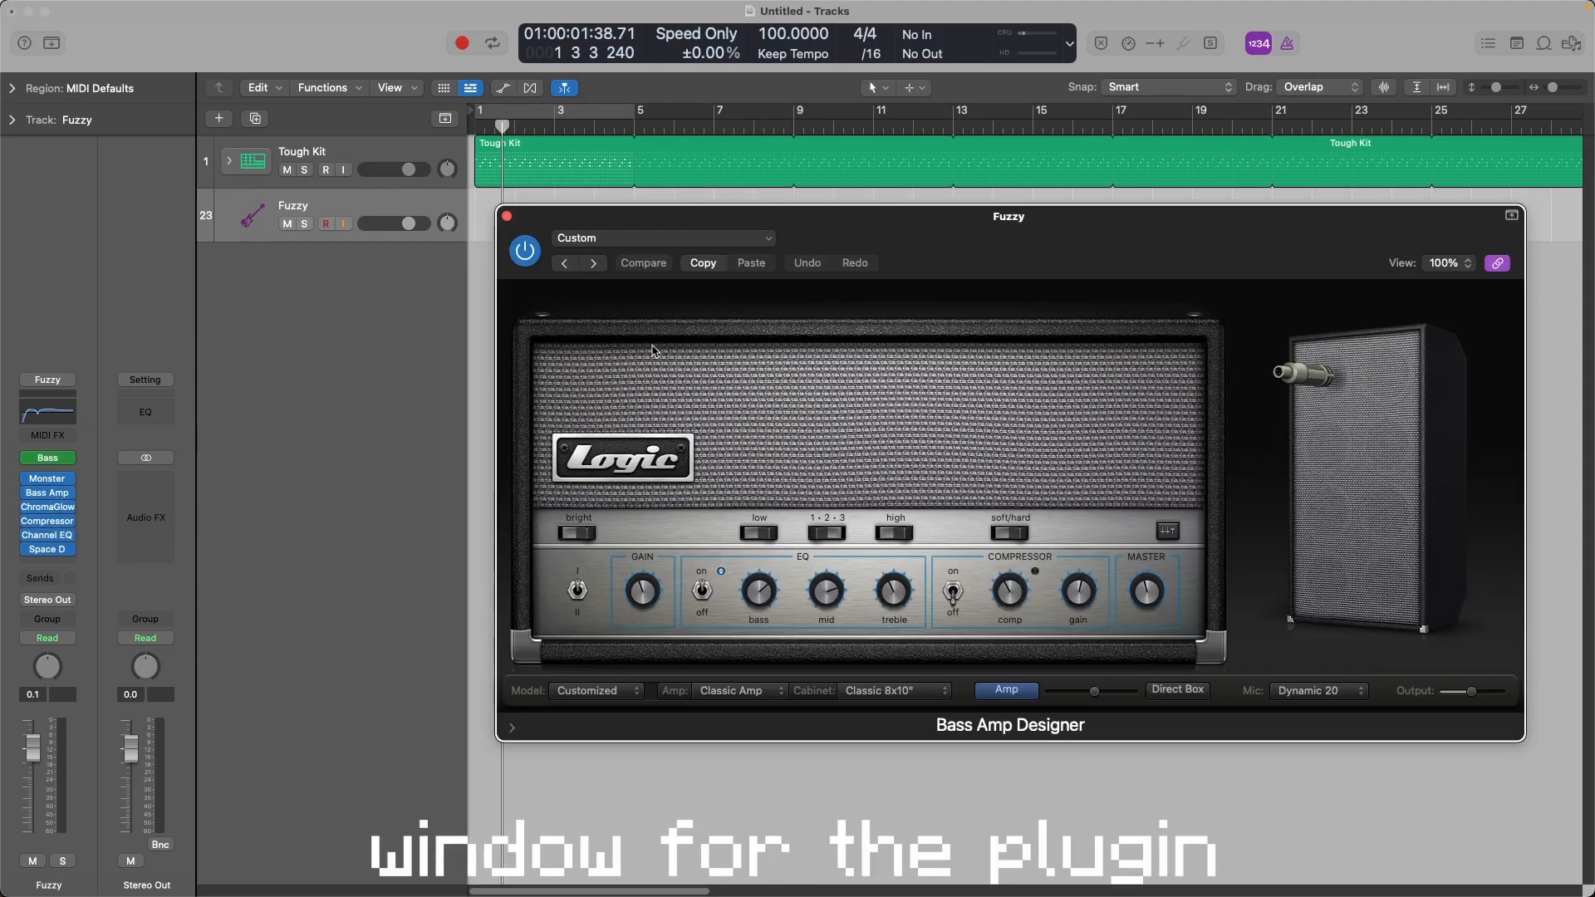
pyautogui.moveTo(1292, 484)
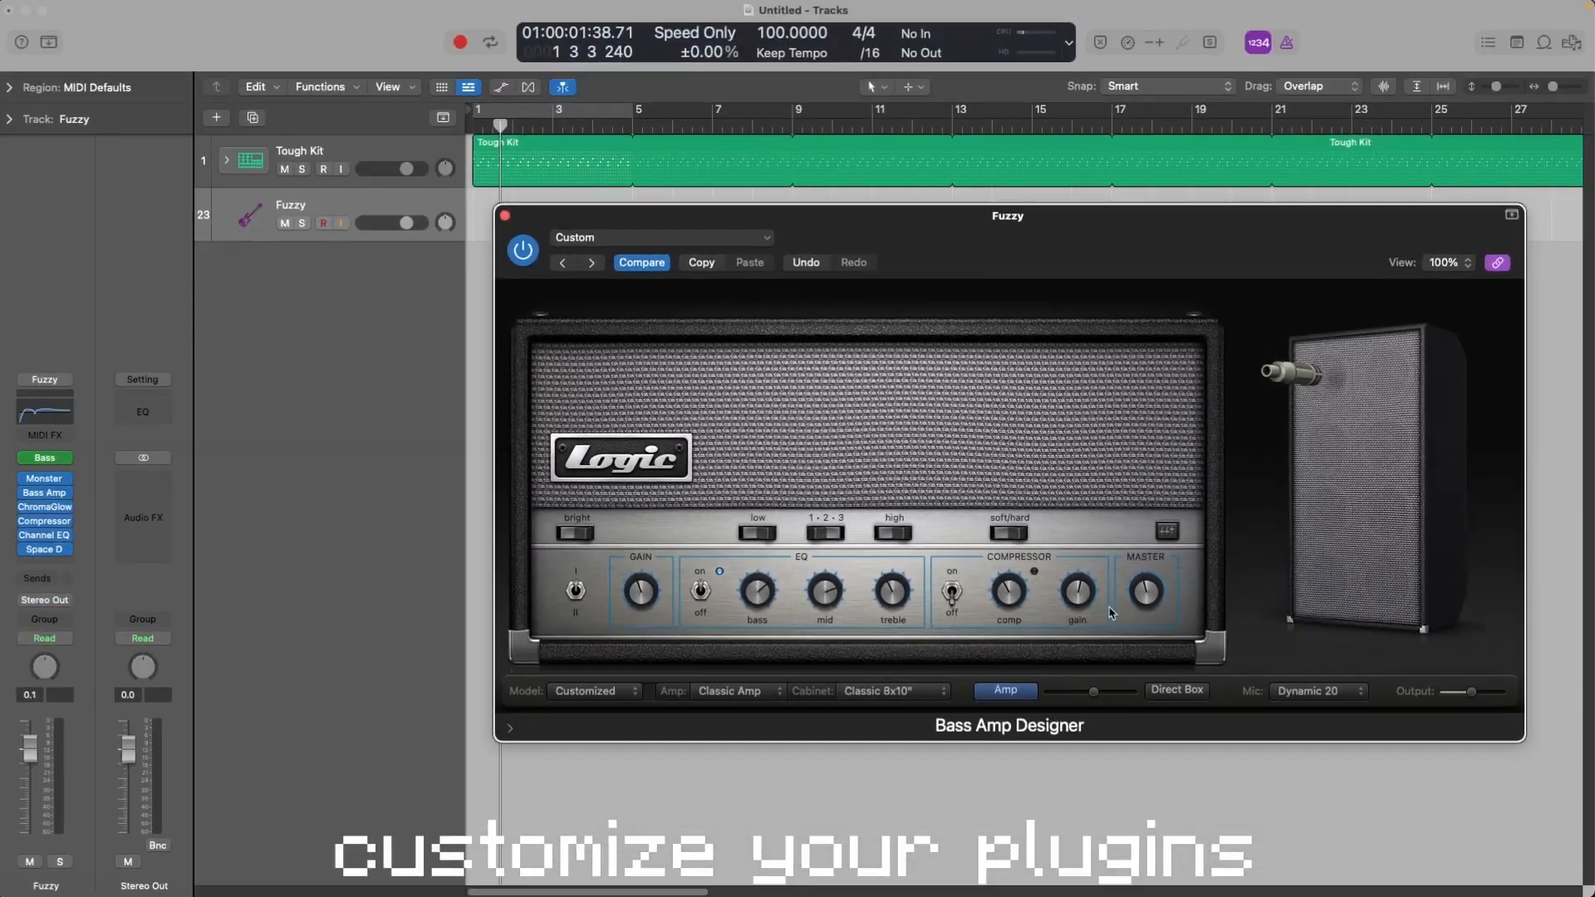
pyautogui.click(70, 478)
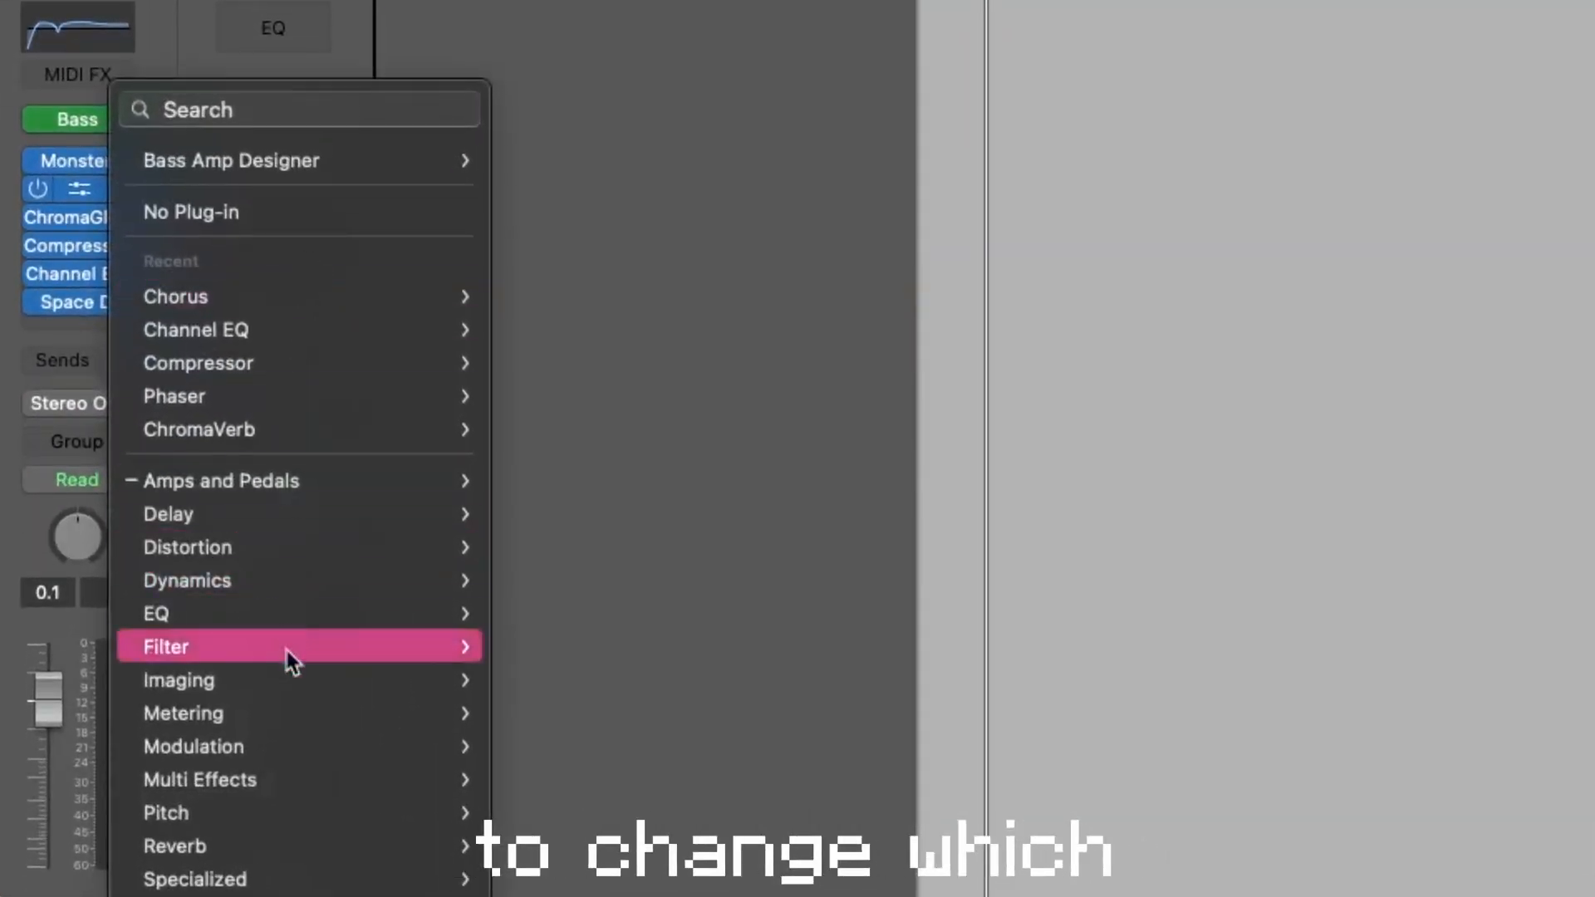
pyautogui.moveTo(346, 480)
pyautogui.moveTo(693, 519)
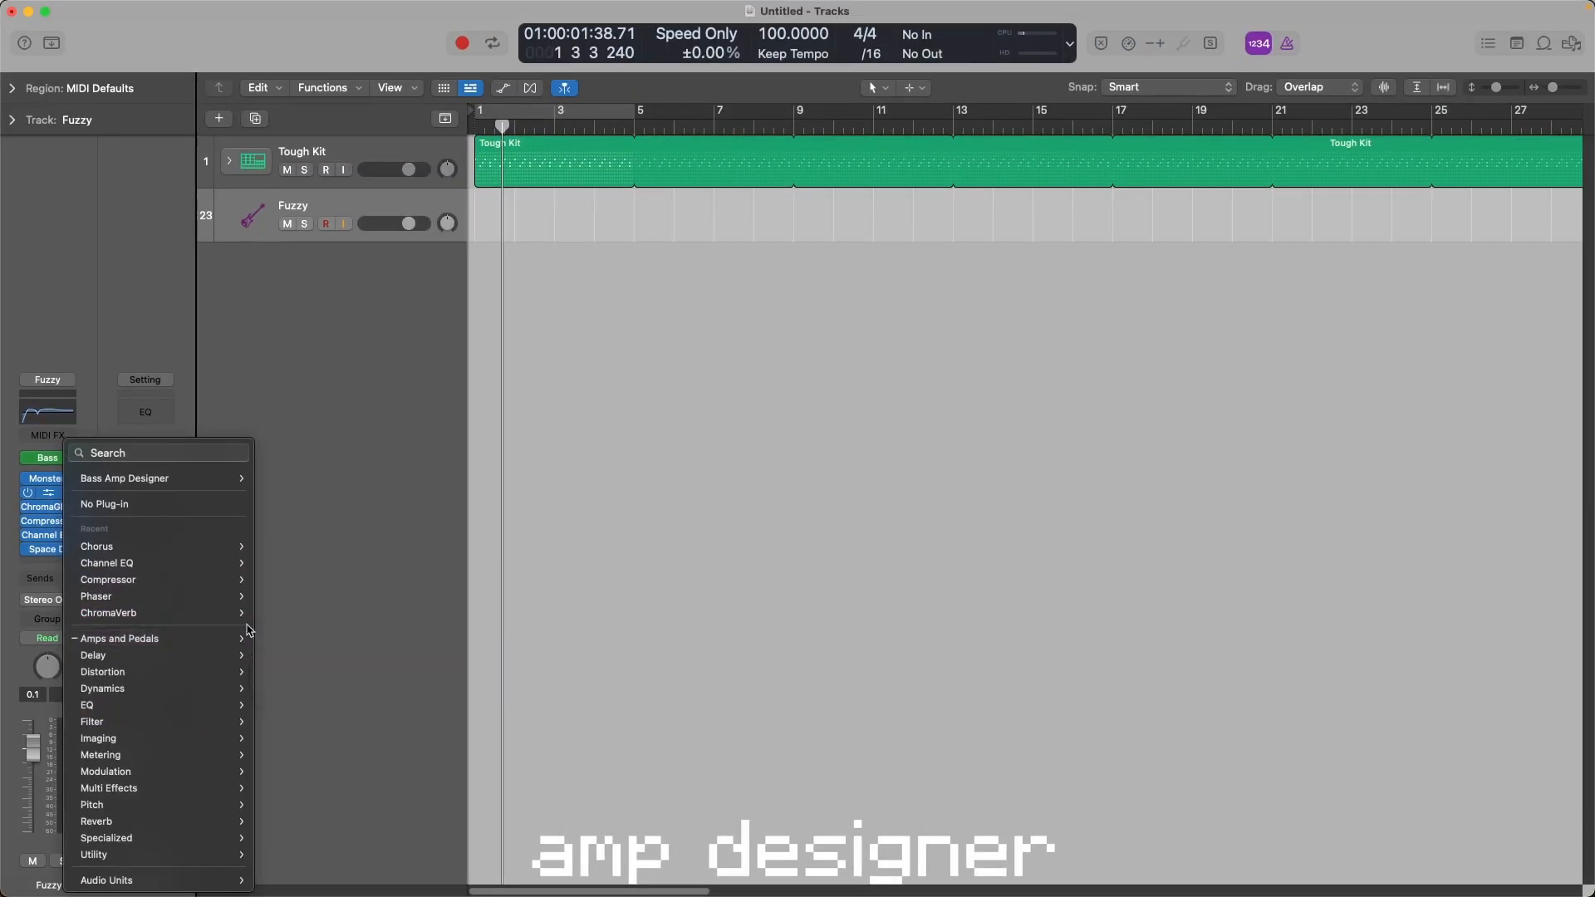
pyautogui.moveTo(170, 656)
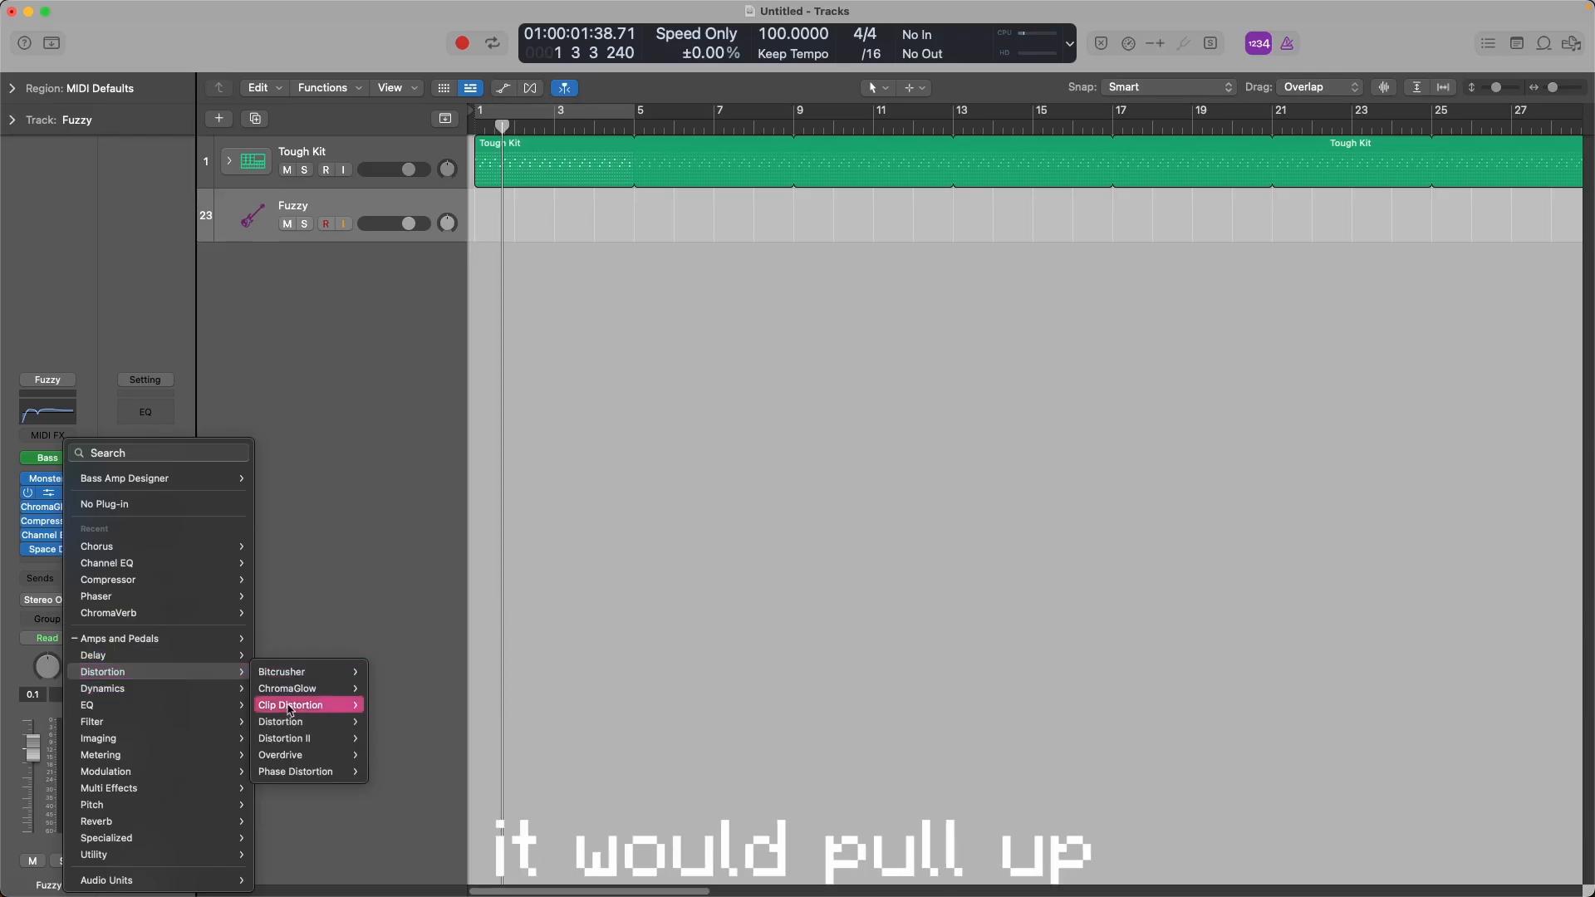
pyautogui.click(286, 688)
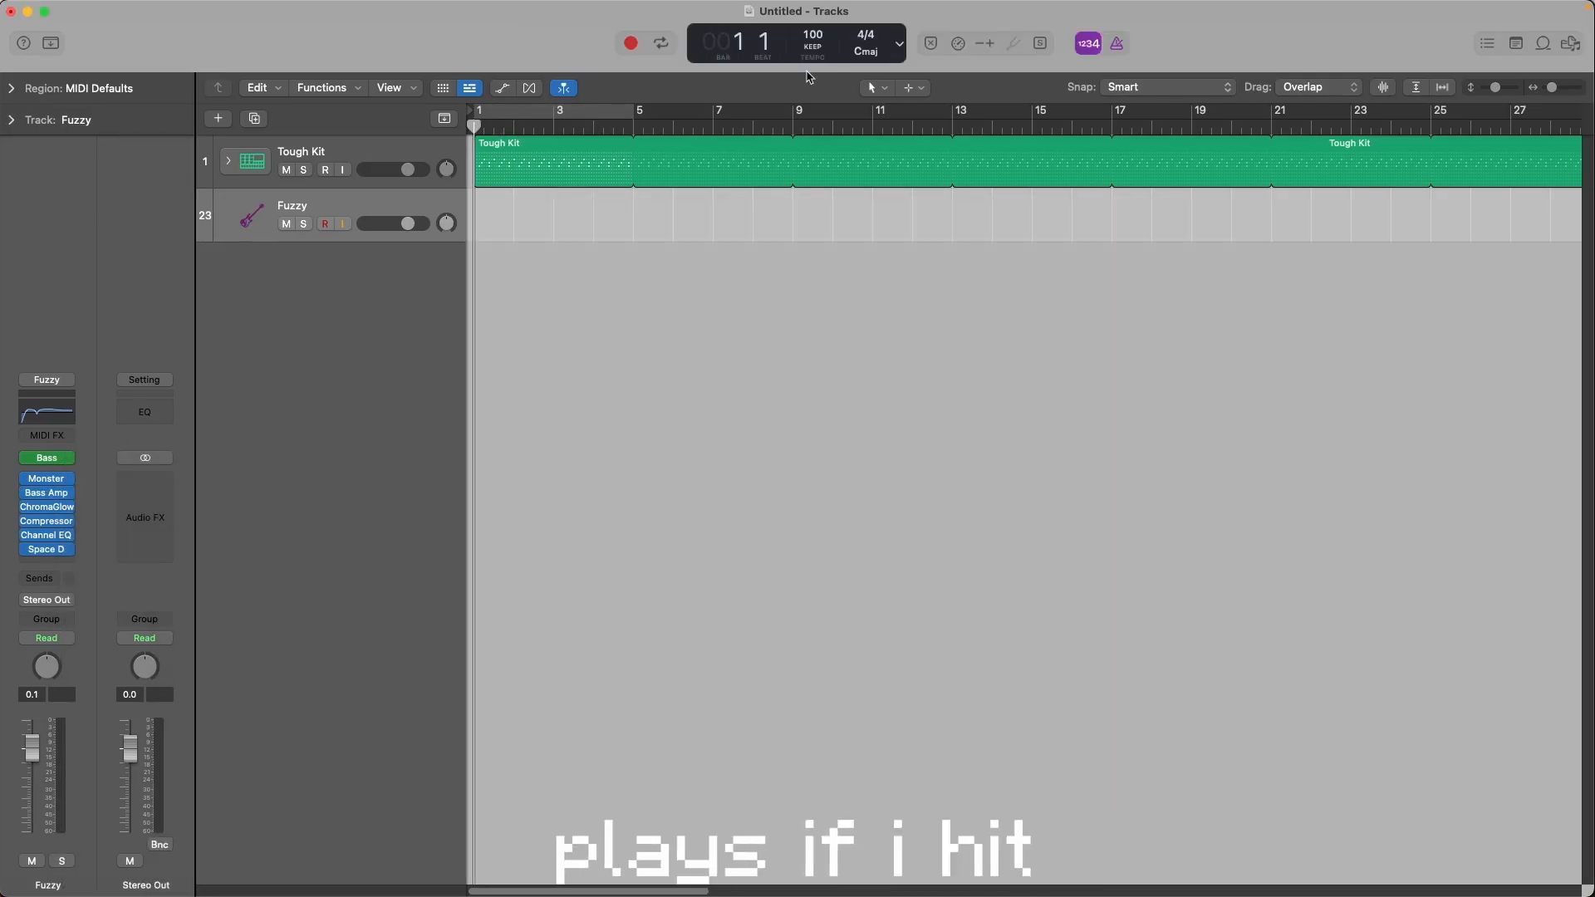
# - Play the project and move the playhead along the ruler through bars 3 and 5 to around bar 10
pyautogui.press('space')
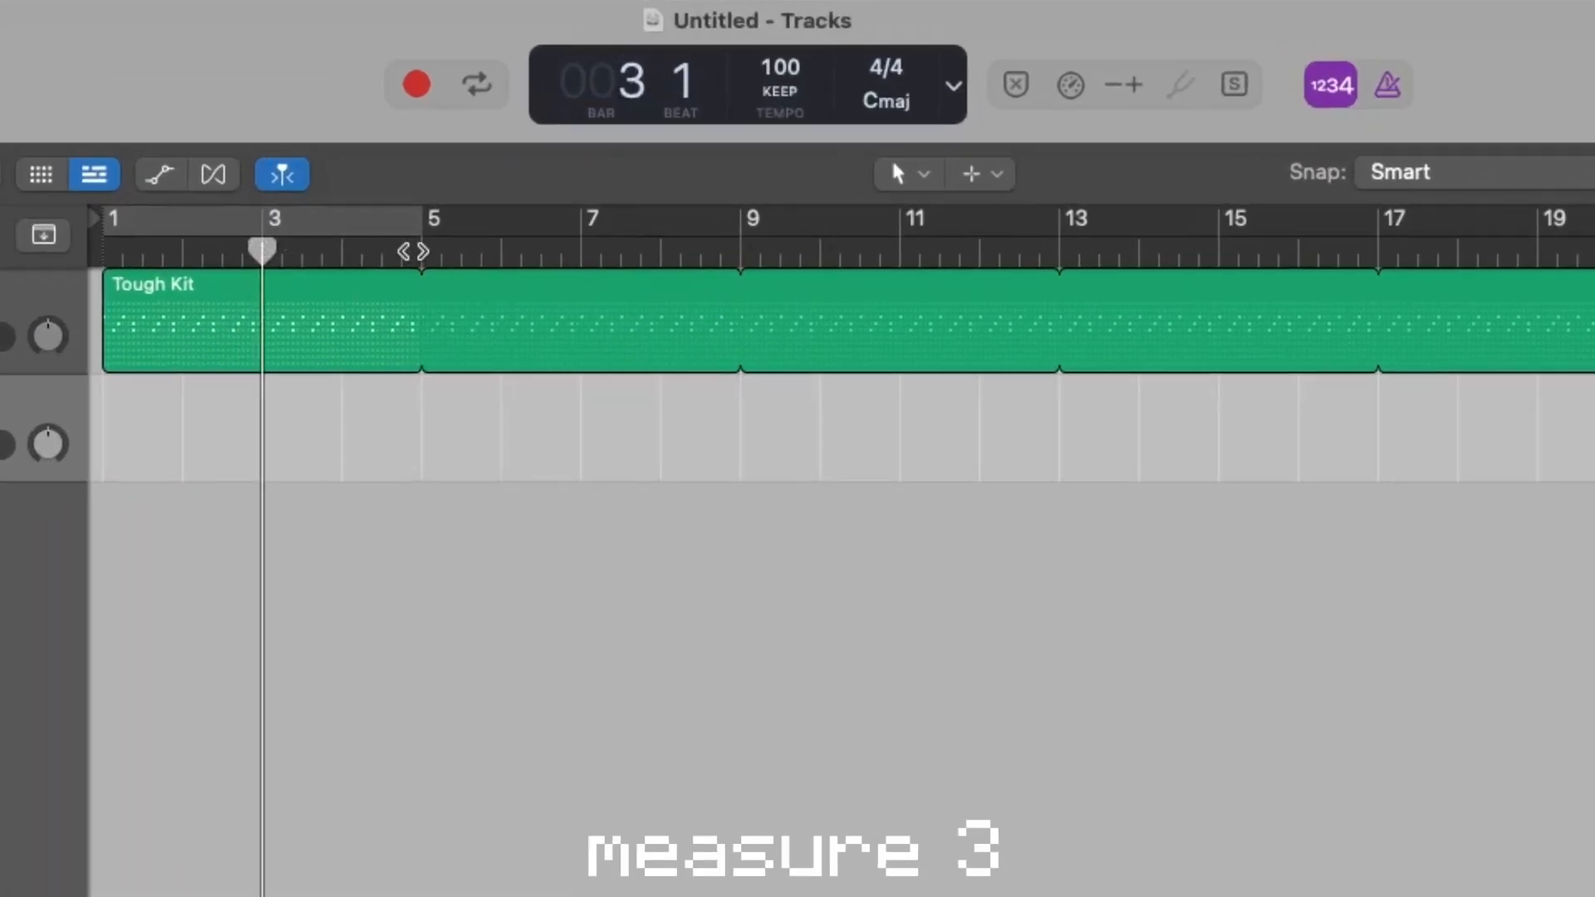
pyautogui.click(413, 251)
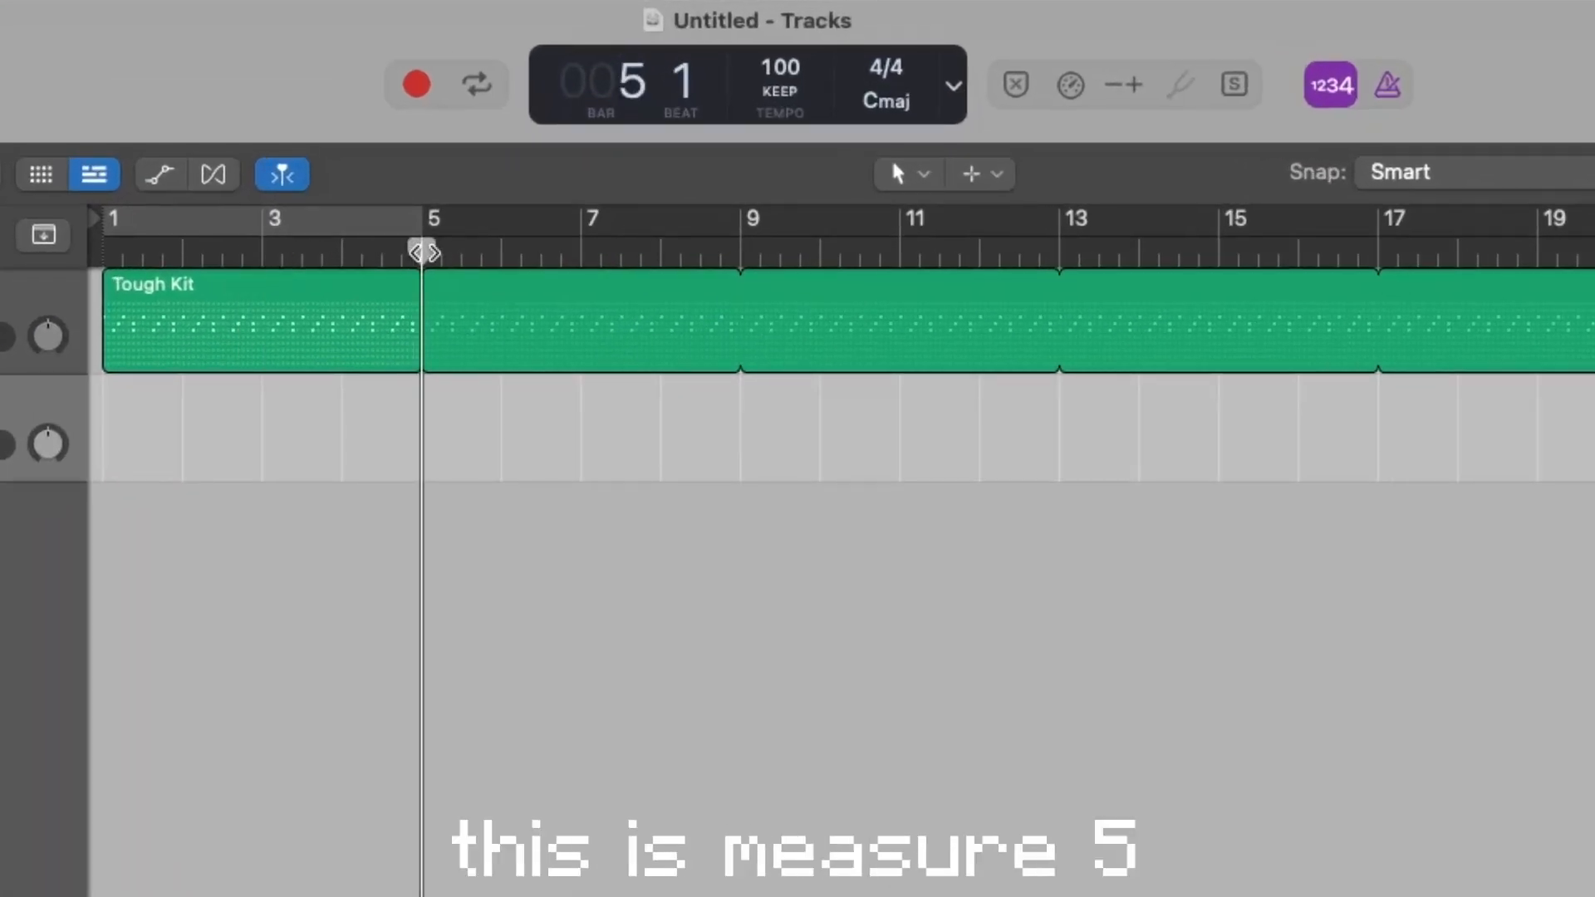
pyautogui.moveTo(634, 249); pyautogui.dragTo(883, 250)
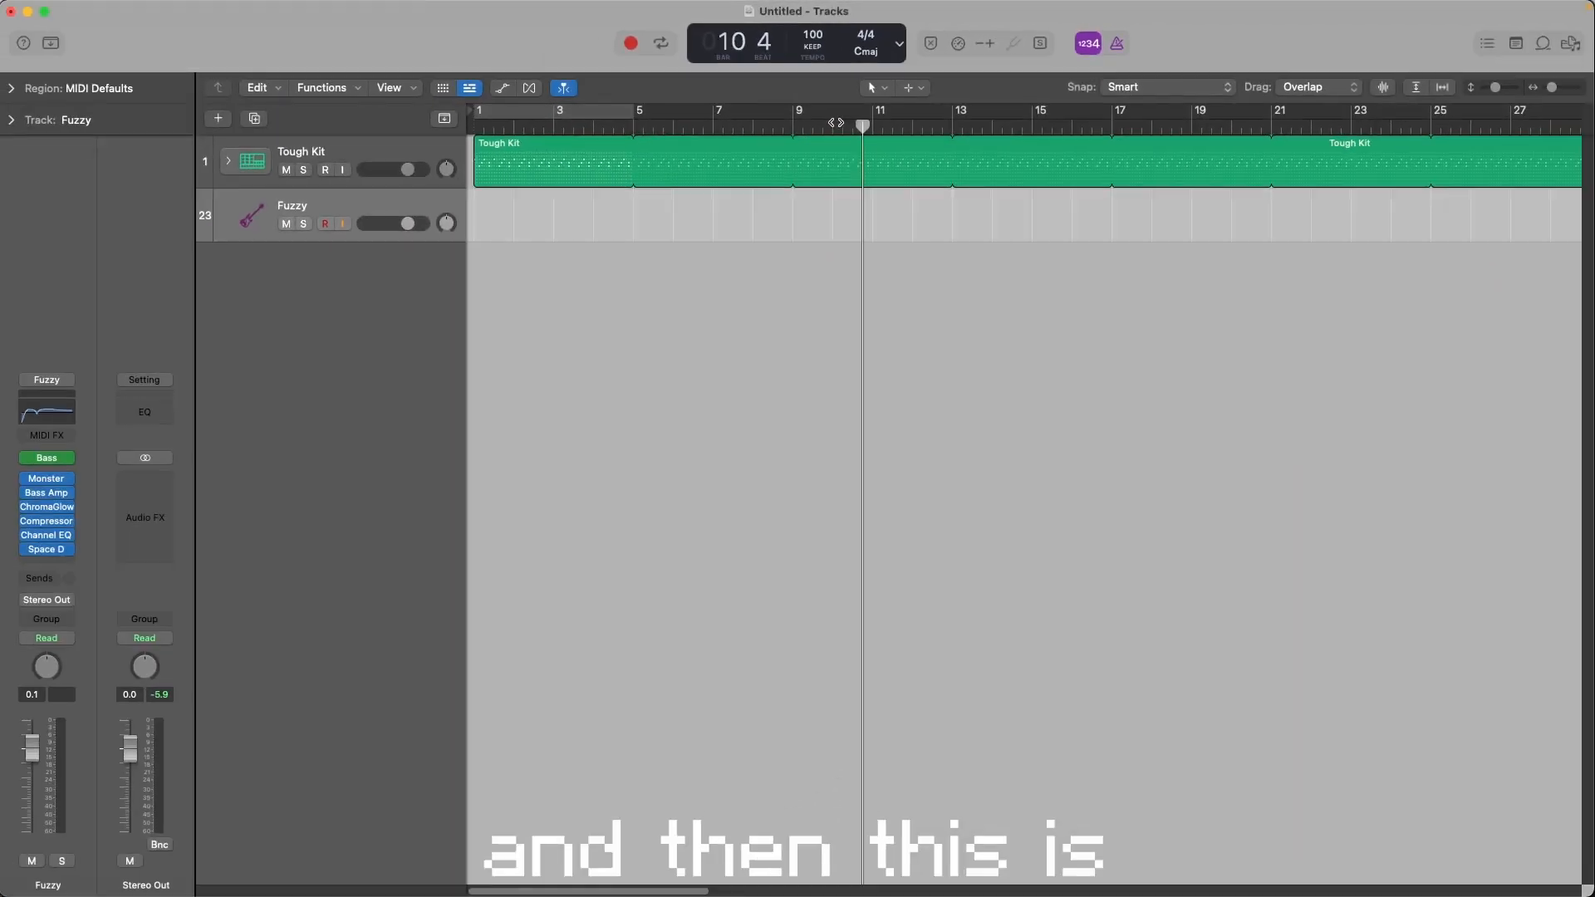
pyautogui.moveTo(851, 167); pyautogui.dragTo(862, 123)
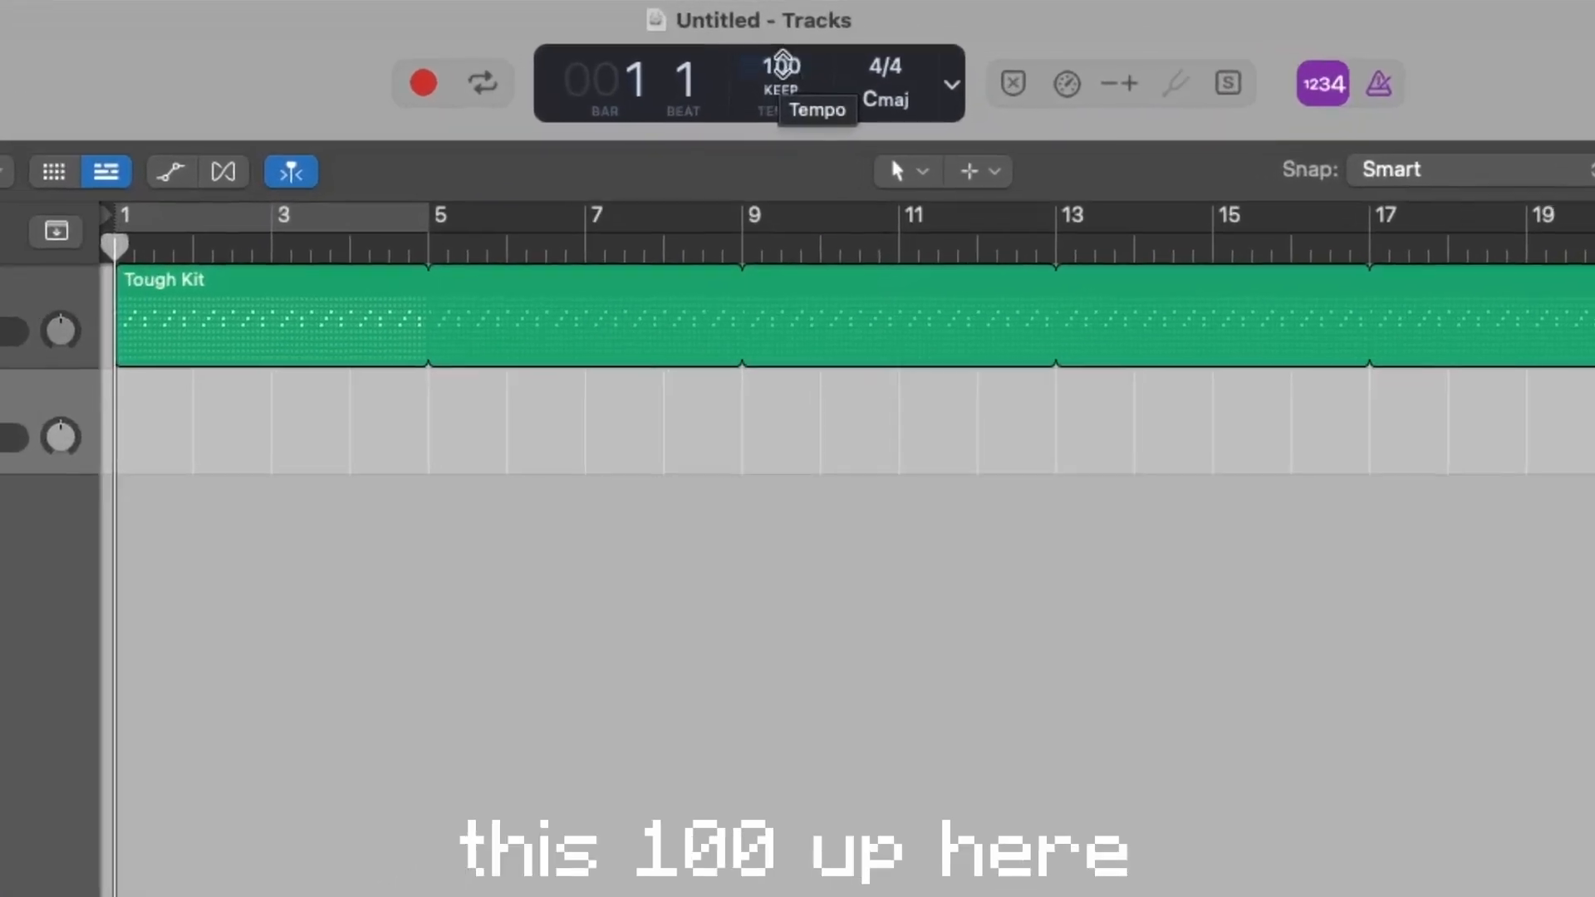
# - Set the project tempo to 88 and start a trial recording on the Fuzzy track
pyautogui.press('space')
pyautogui.moveTo(779, 66)
pyautogui.mouseDown()
pyautogui.moveTo(779, 22)
pyautogui.moveTo(779, 73)
pyautogui.mouseUp()
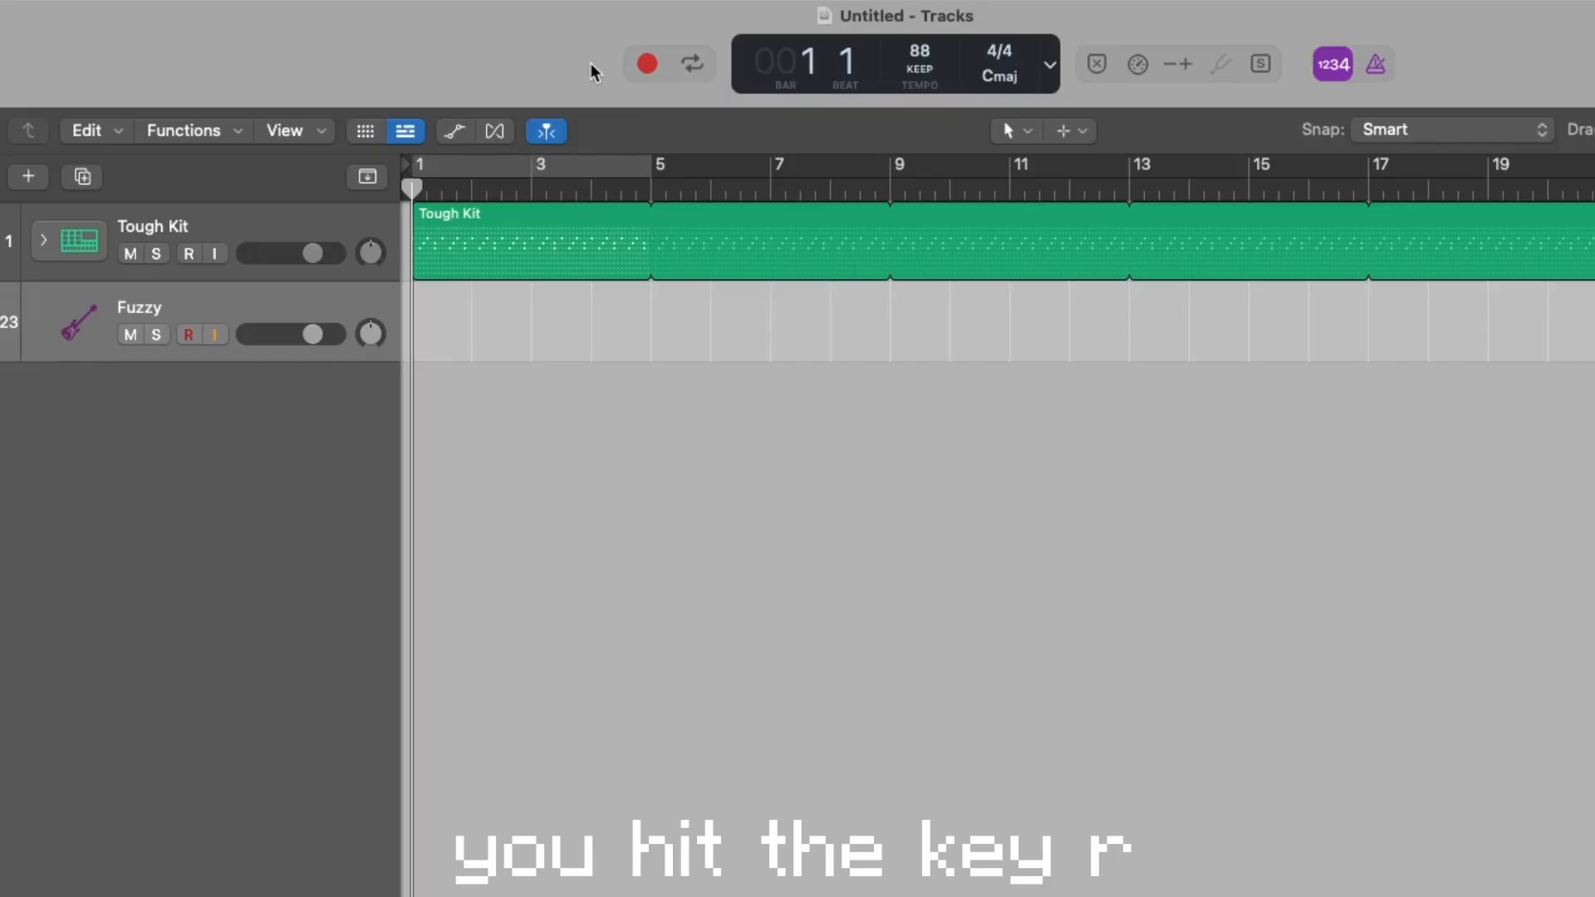
pyautogui.press('r')
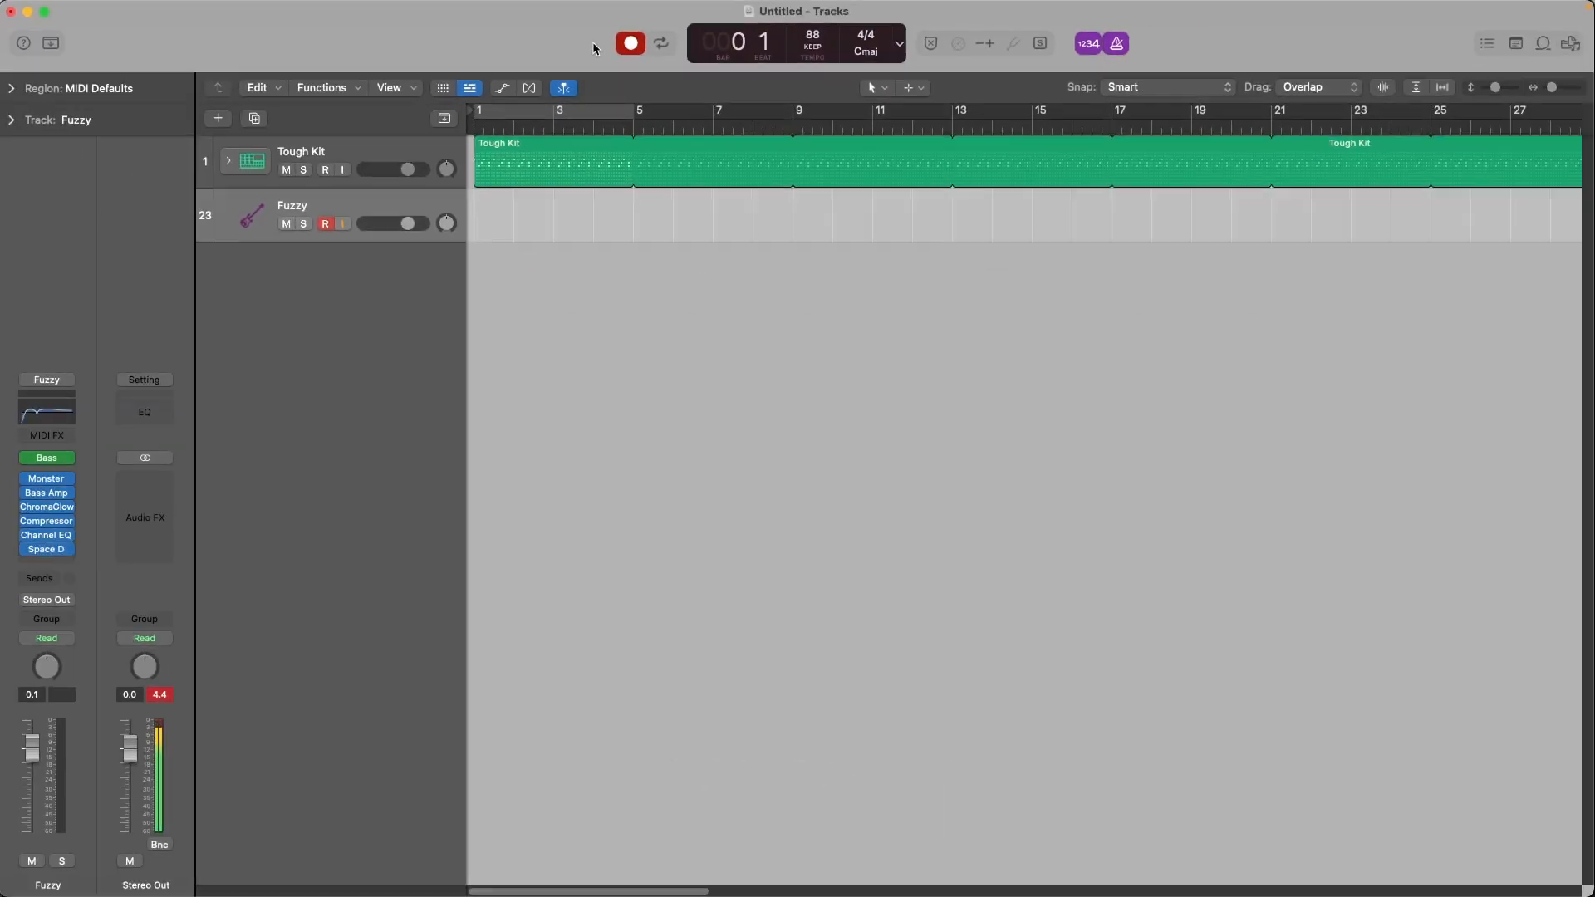
# - Enable the Division click in the metronome settings and play back to hear it
pyautogui.rightClick(1128, 48)
pyautogui.click(1162, 171)
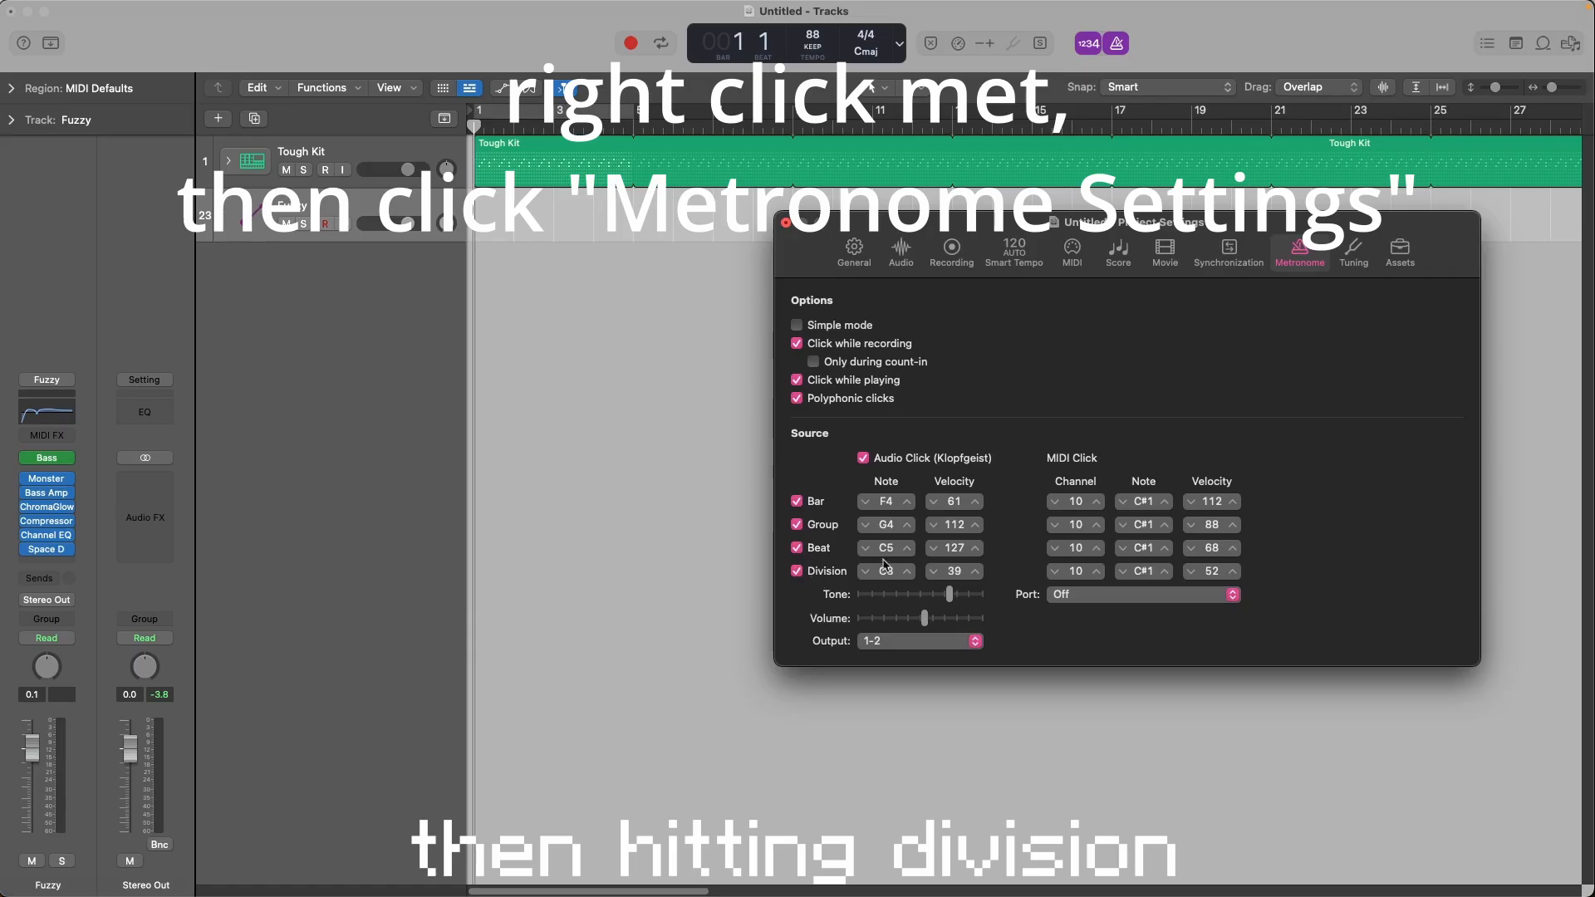
pyautogui.press('space')
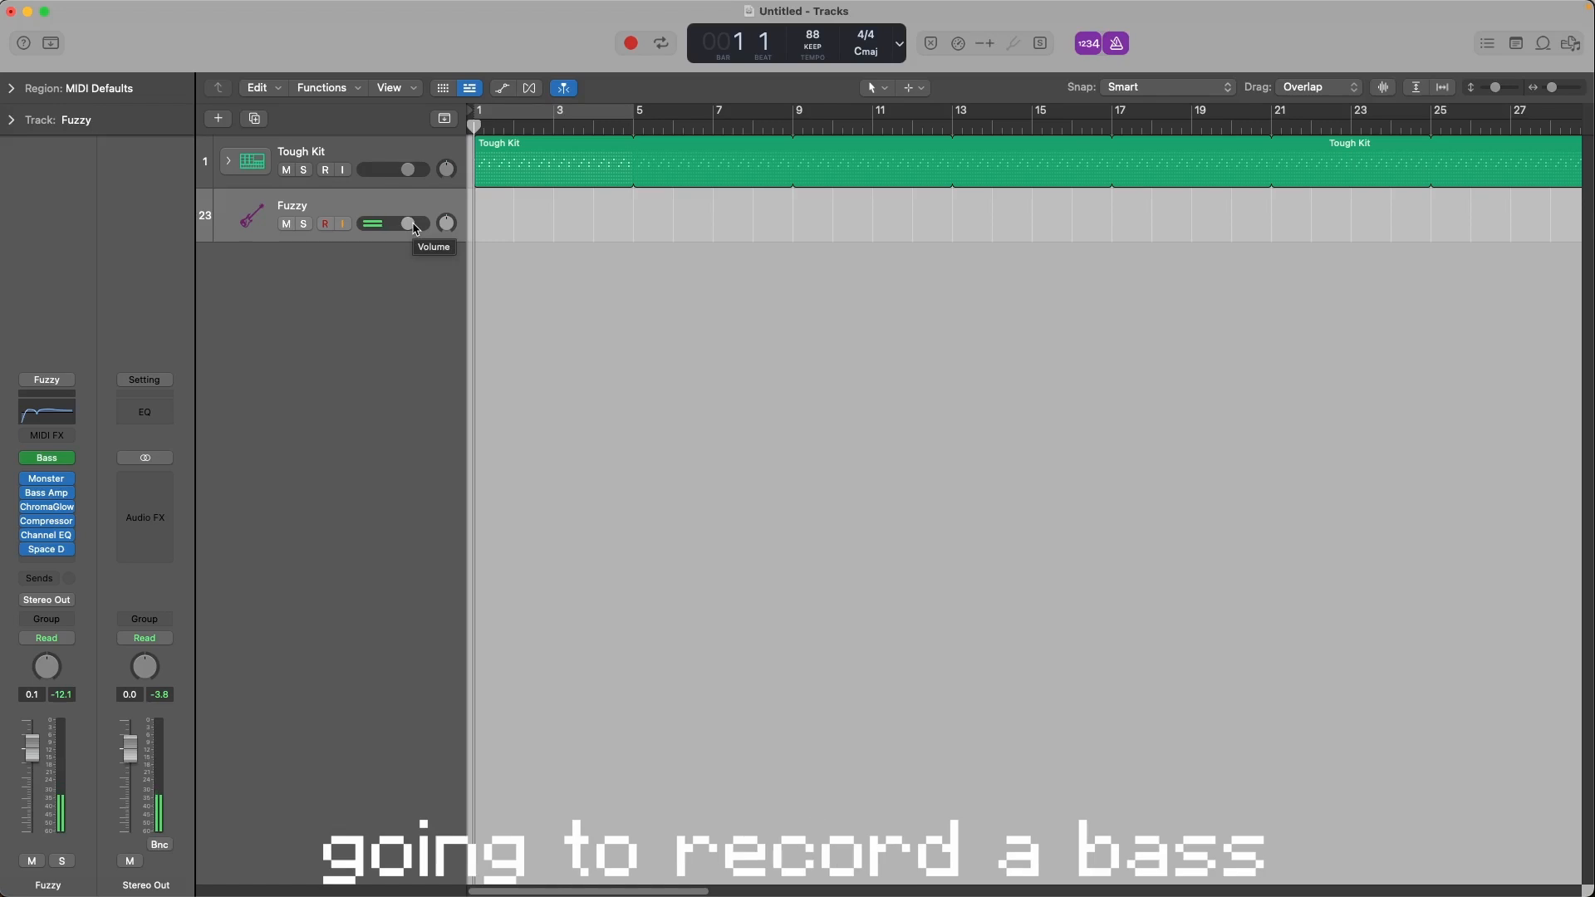
# - Record a two-bar bass part on the Fuzzy track from bar 1 and show it in the Piano Roll
pyautogui.press('r')
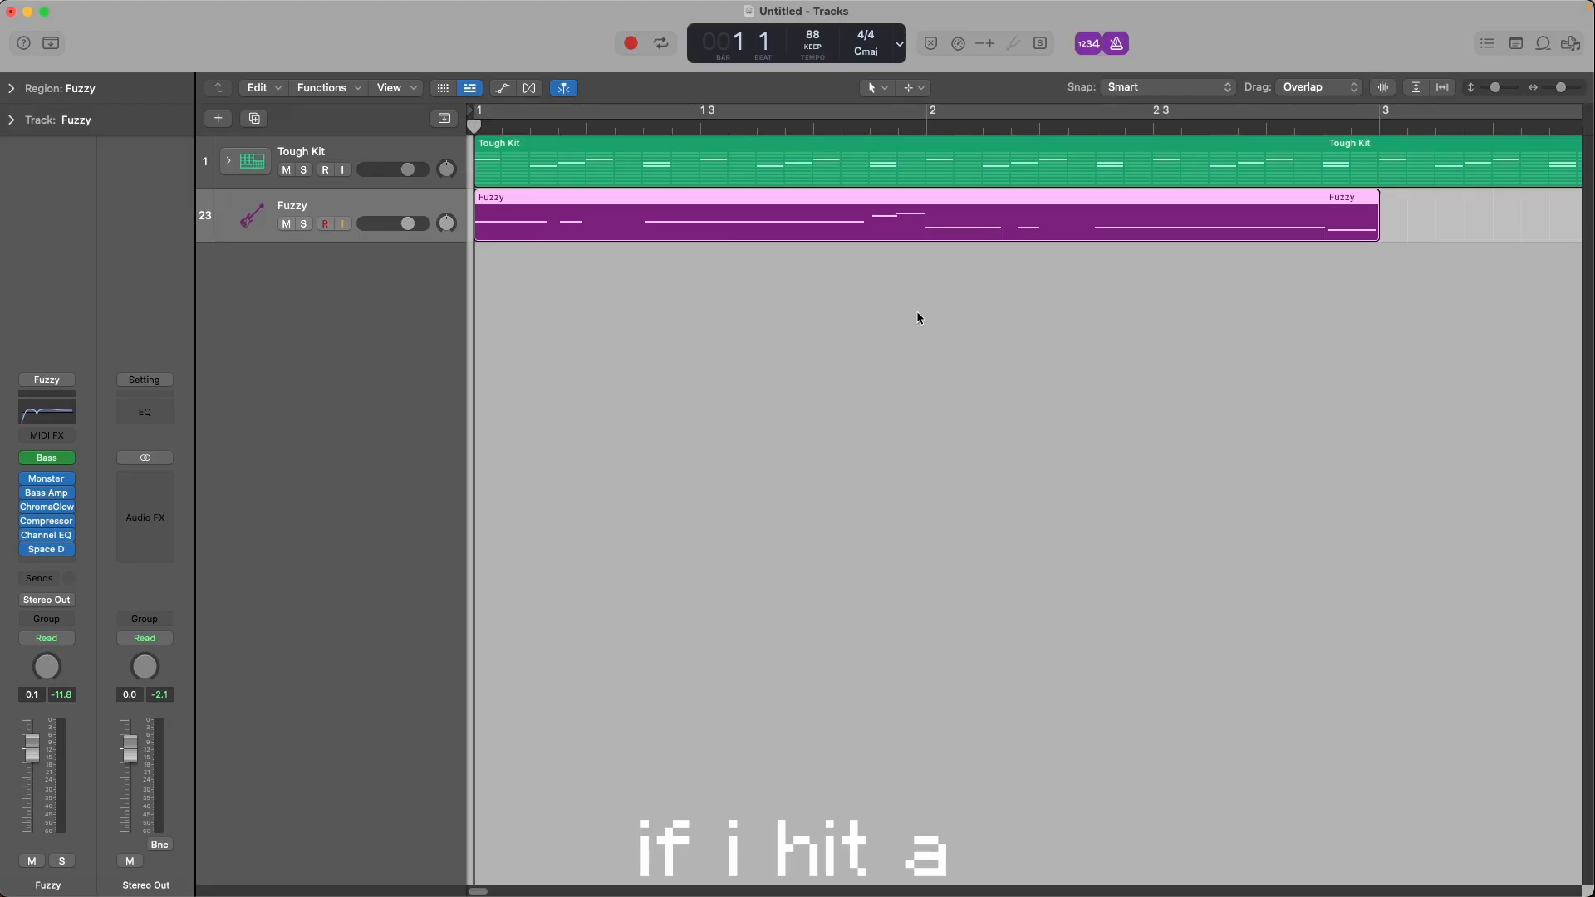
pyautogui.press('e')
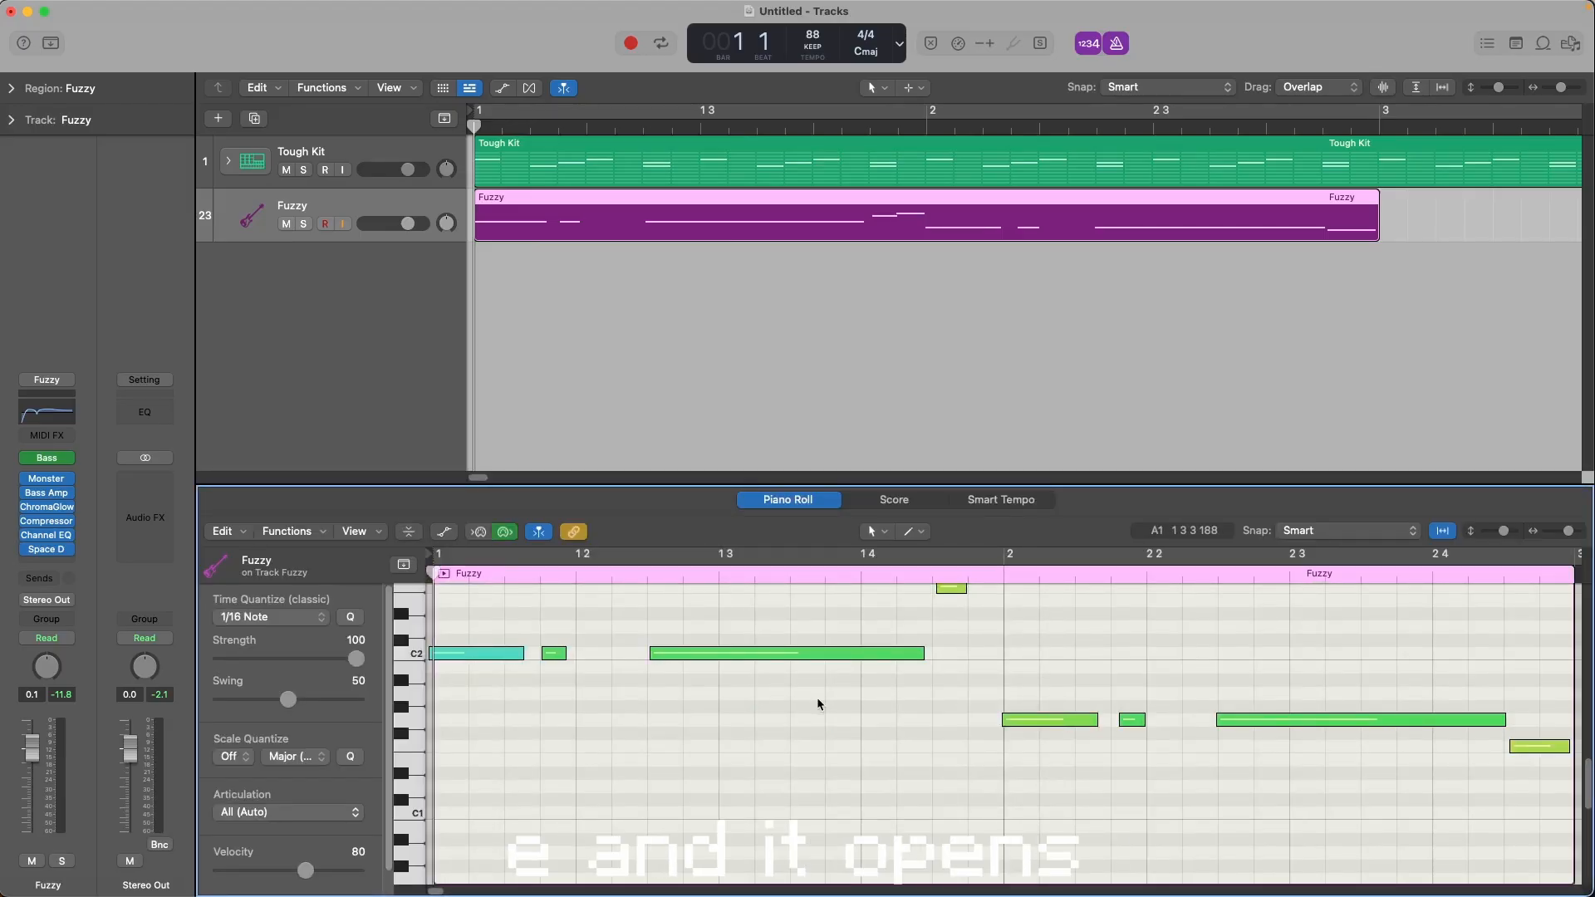
pyautogui.press('e')
pyautogui.press('e')
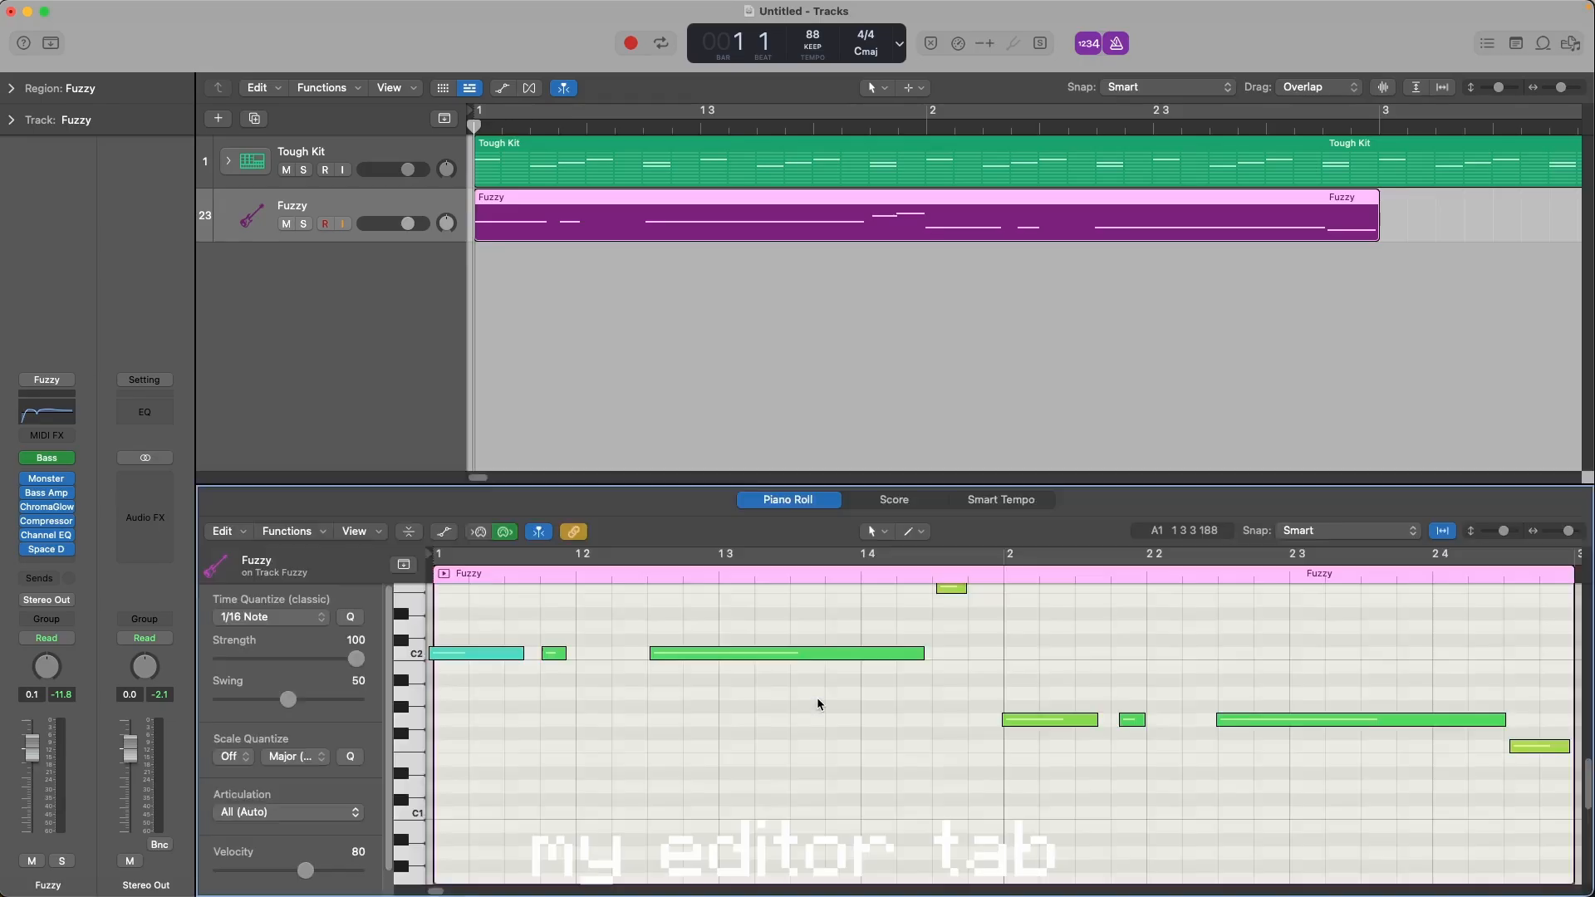
# - Delete all recorded notes from the Fuzzy region and draw a note by hand near the start of bar 1
pyautogui.scroll(3, 816, 696)
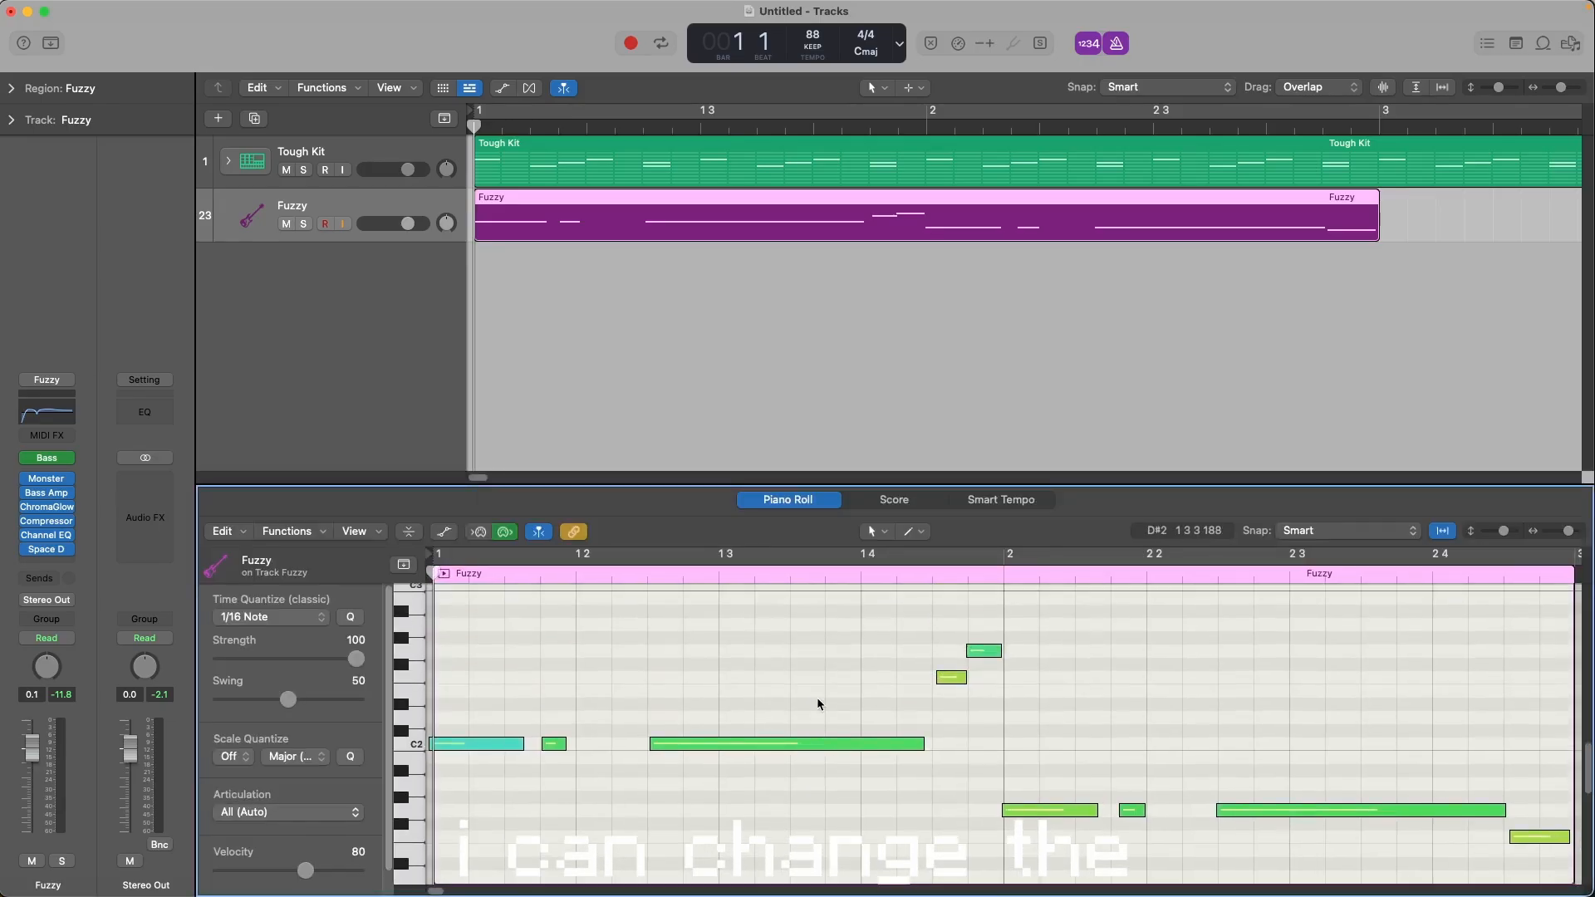
pyautogui.click(867, 688)
pyautogui.moveTo(867, 688)
pyautogui.mouseDown()
pyautogui.moveTo(859, 805)
pyautogui.moveTo(862, 699)
pyautogui.mouseUp()
pyautogui.click(854, 647)
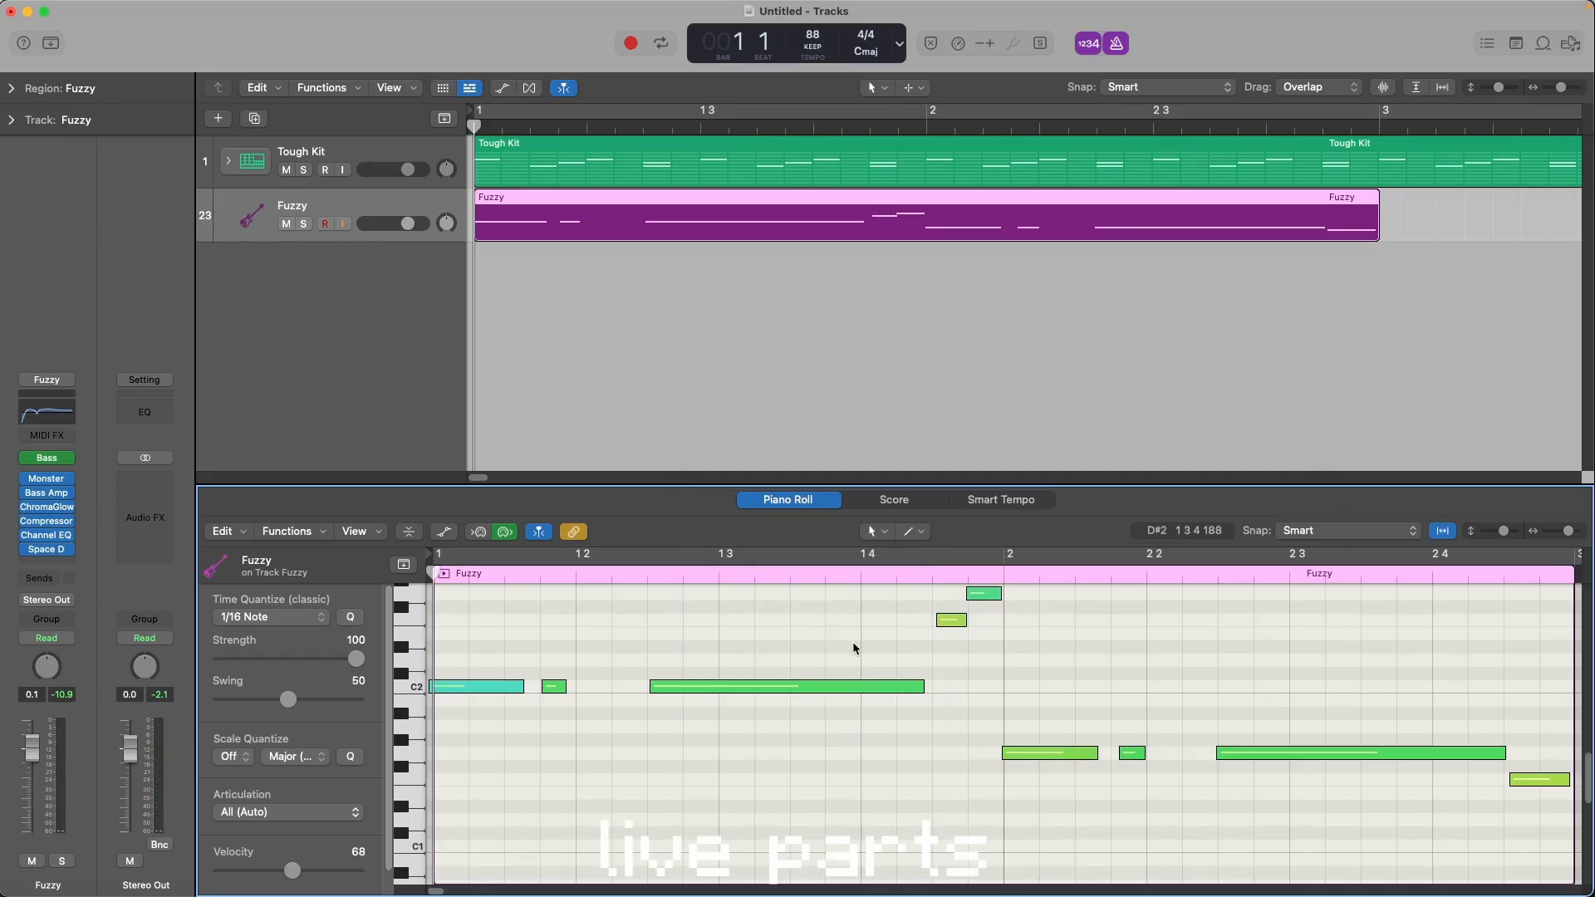
pyautogui.press('super+a')
pyautogui.press('Delete')
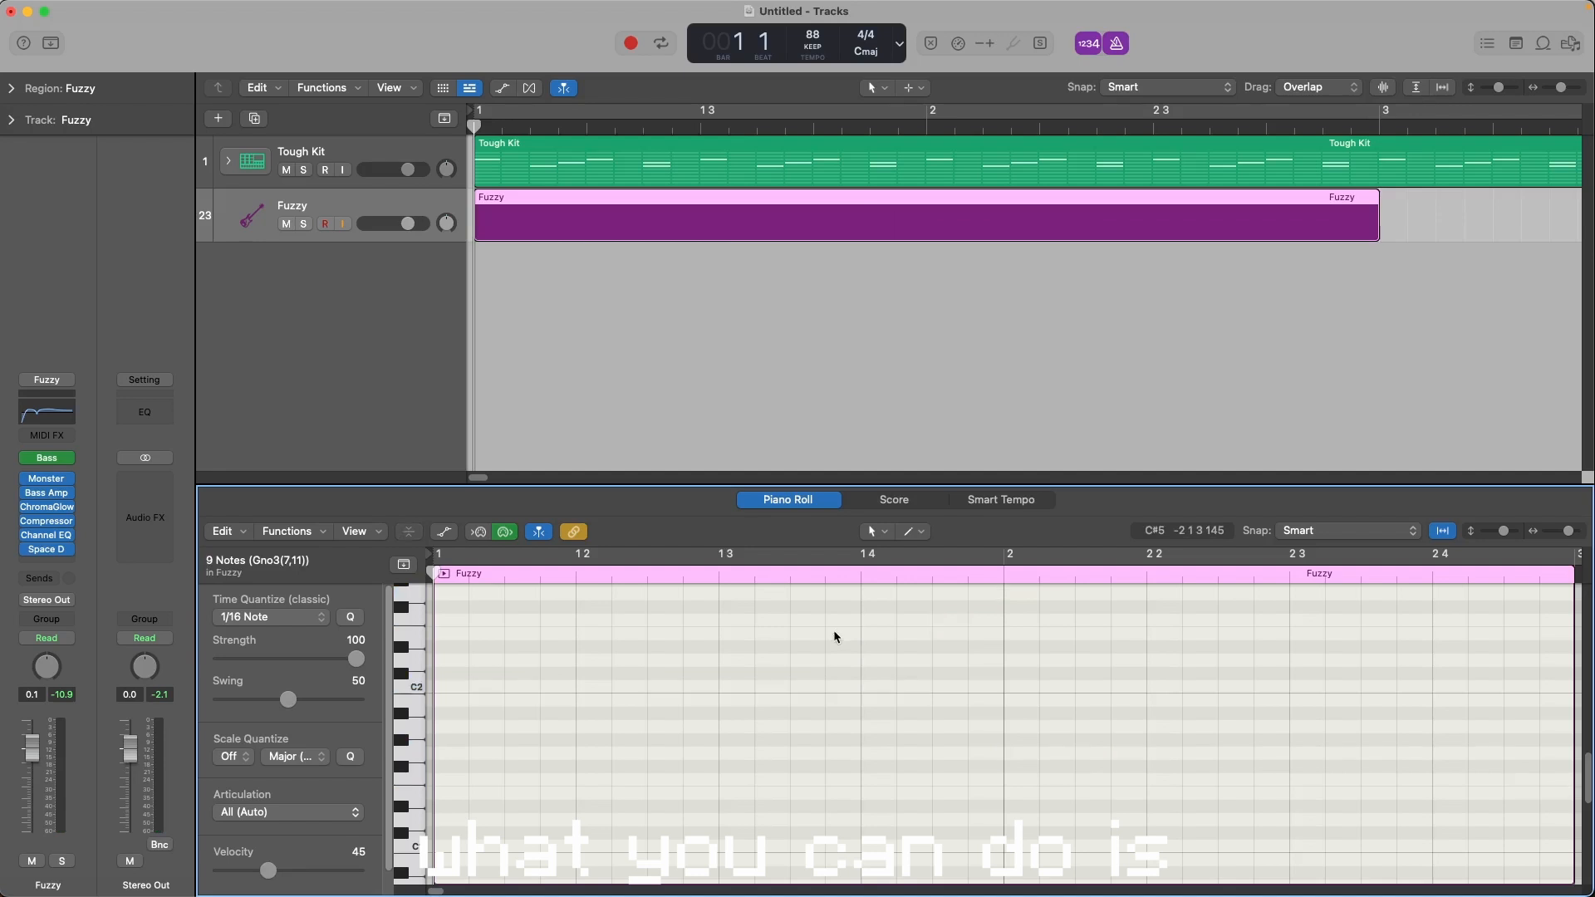
pyautogui.scroll(5, 665, 639)
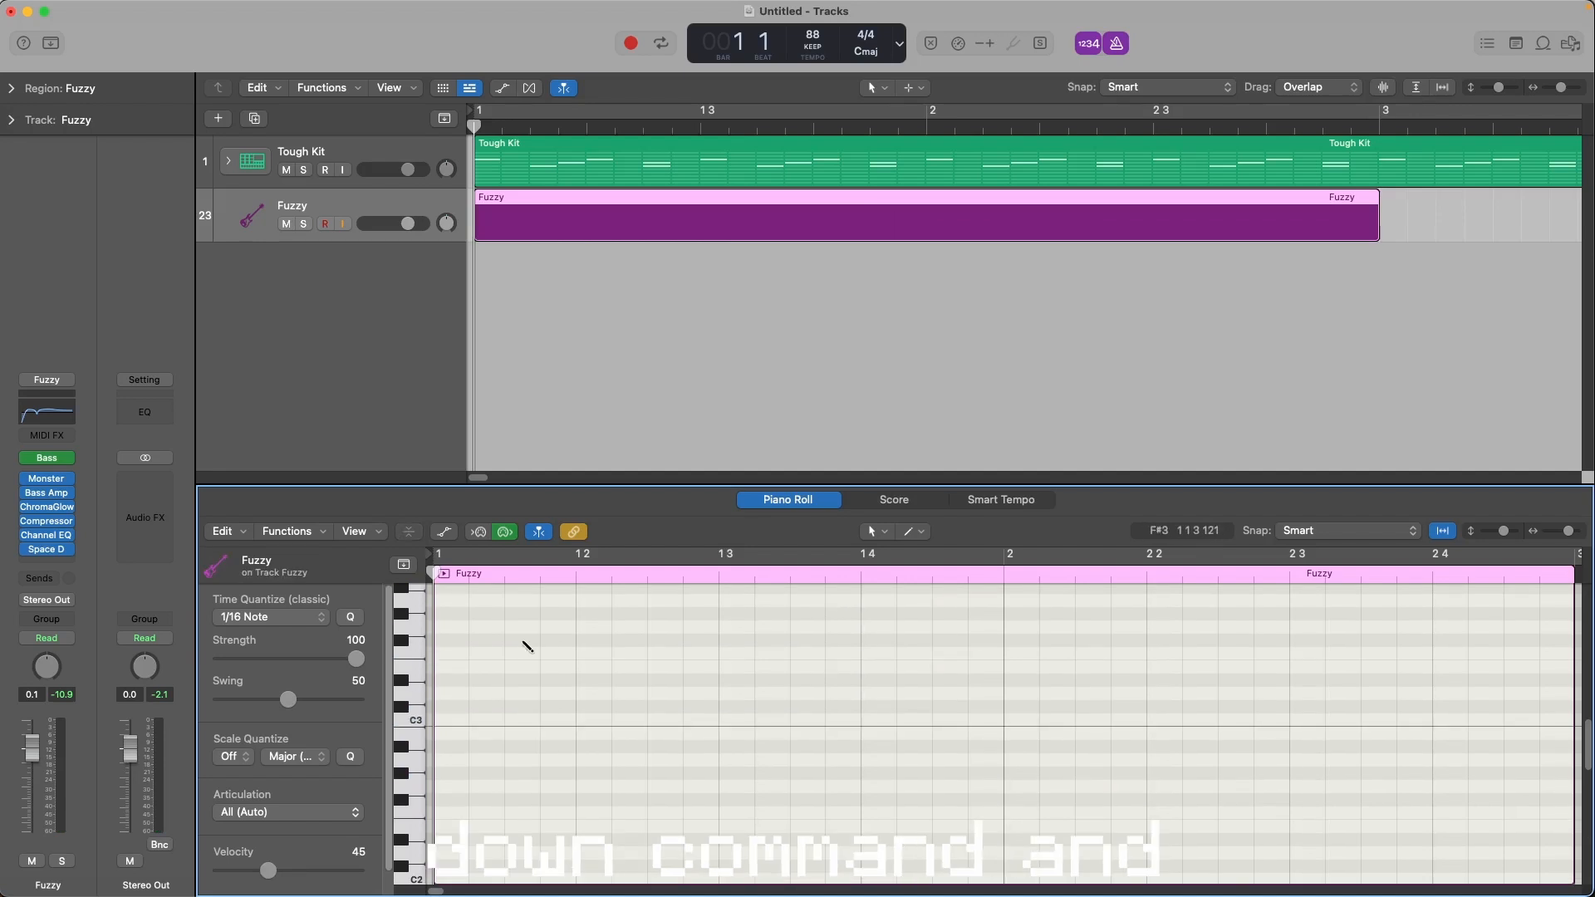
pyautogui.moveTo(456, 645)
pyautogui.mouseDown()
pyautogui.moveTo(726, 650)
pyautogui.moveTo(456, 659)
pyautogui.moveTo(491, 666)
pyautogui.moveTo(462, 662)
pyautogui.moveTo(476, 668)
pyautogui.mouseUp()
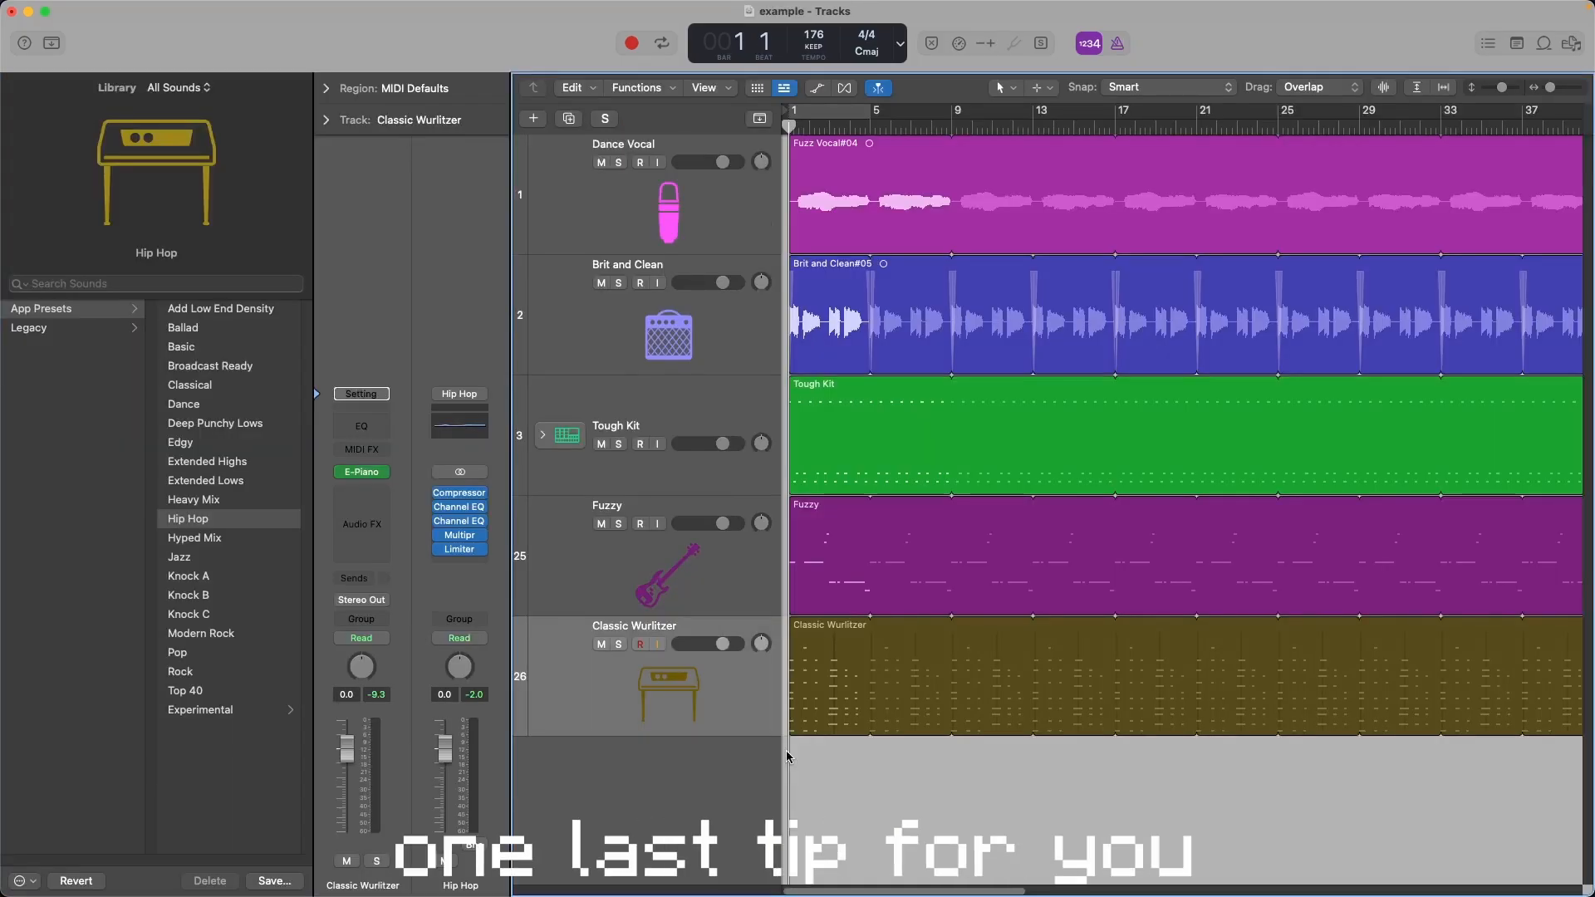
# - Show the Hip Hop output track below the other tracks, apply the Basic preset from App Presets and play the song
pyautogui.press('super+shift+m')
pyautogui.click(704, 833)
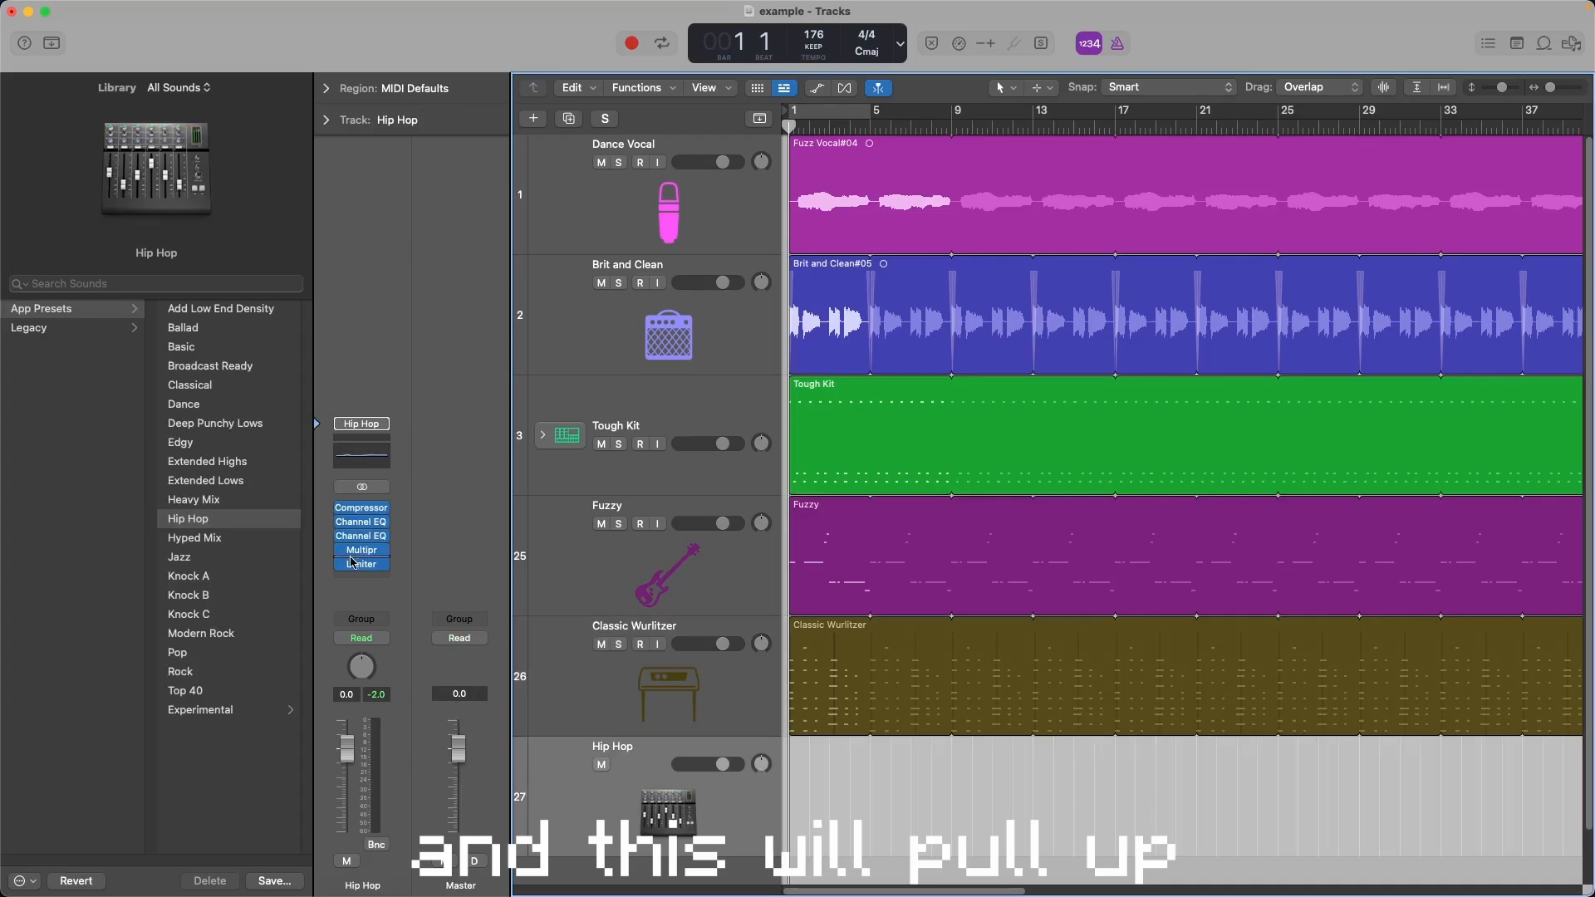
pyautogui.click(49, 284)
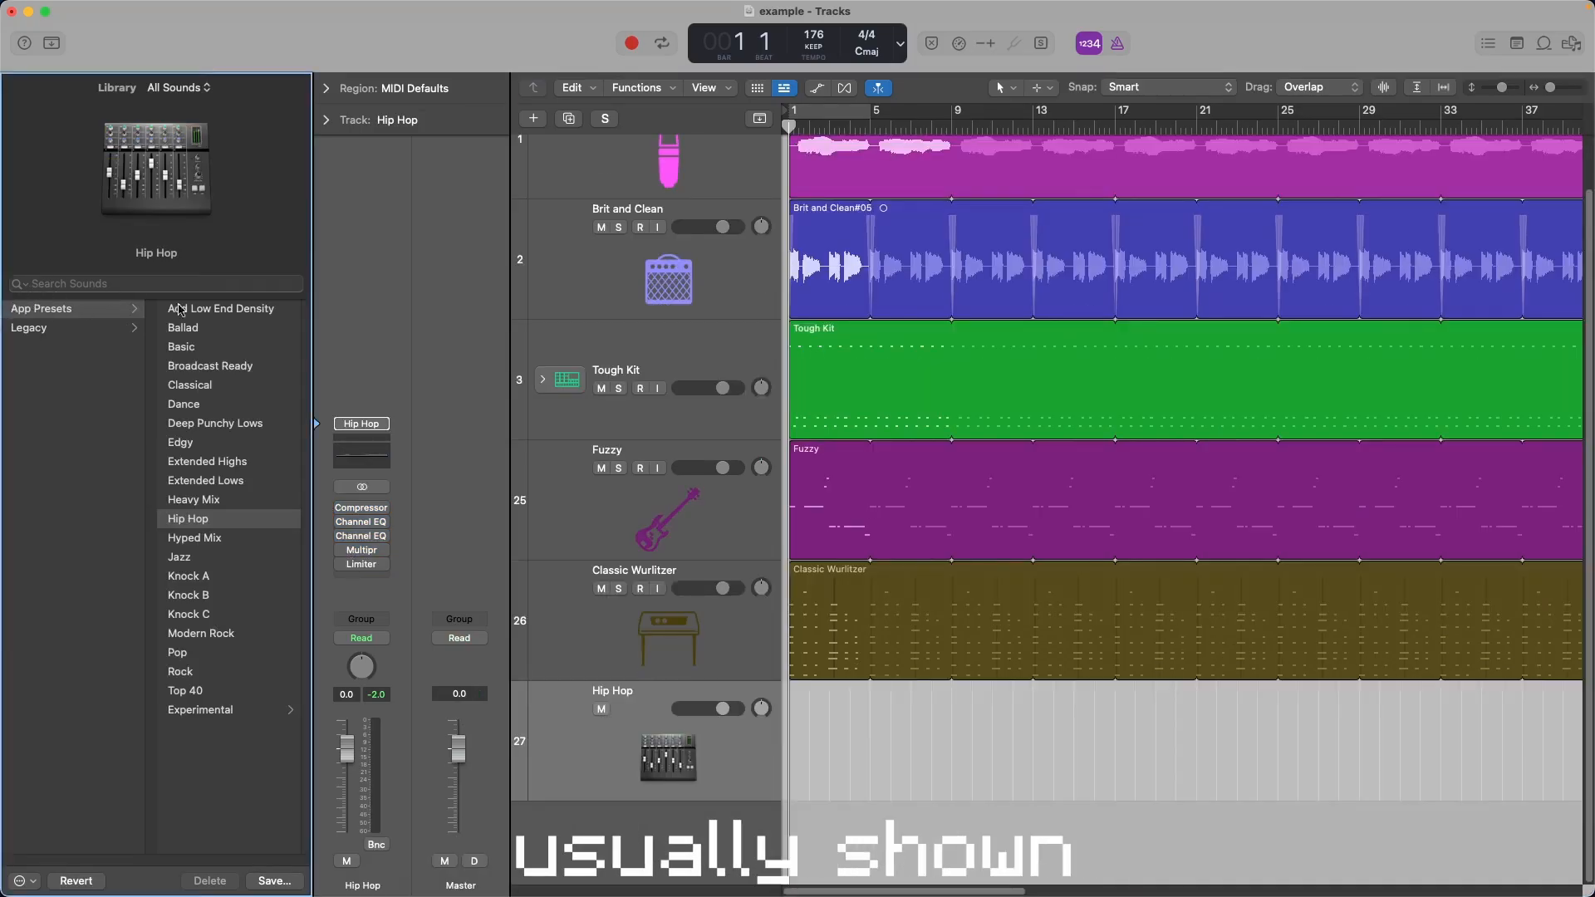
pyautogui.click(236, 357)
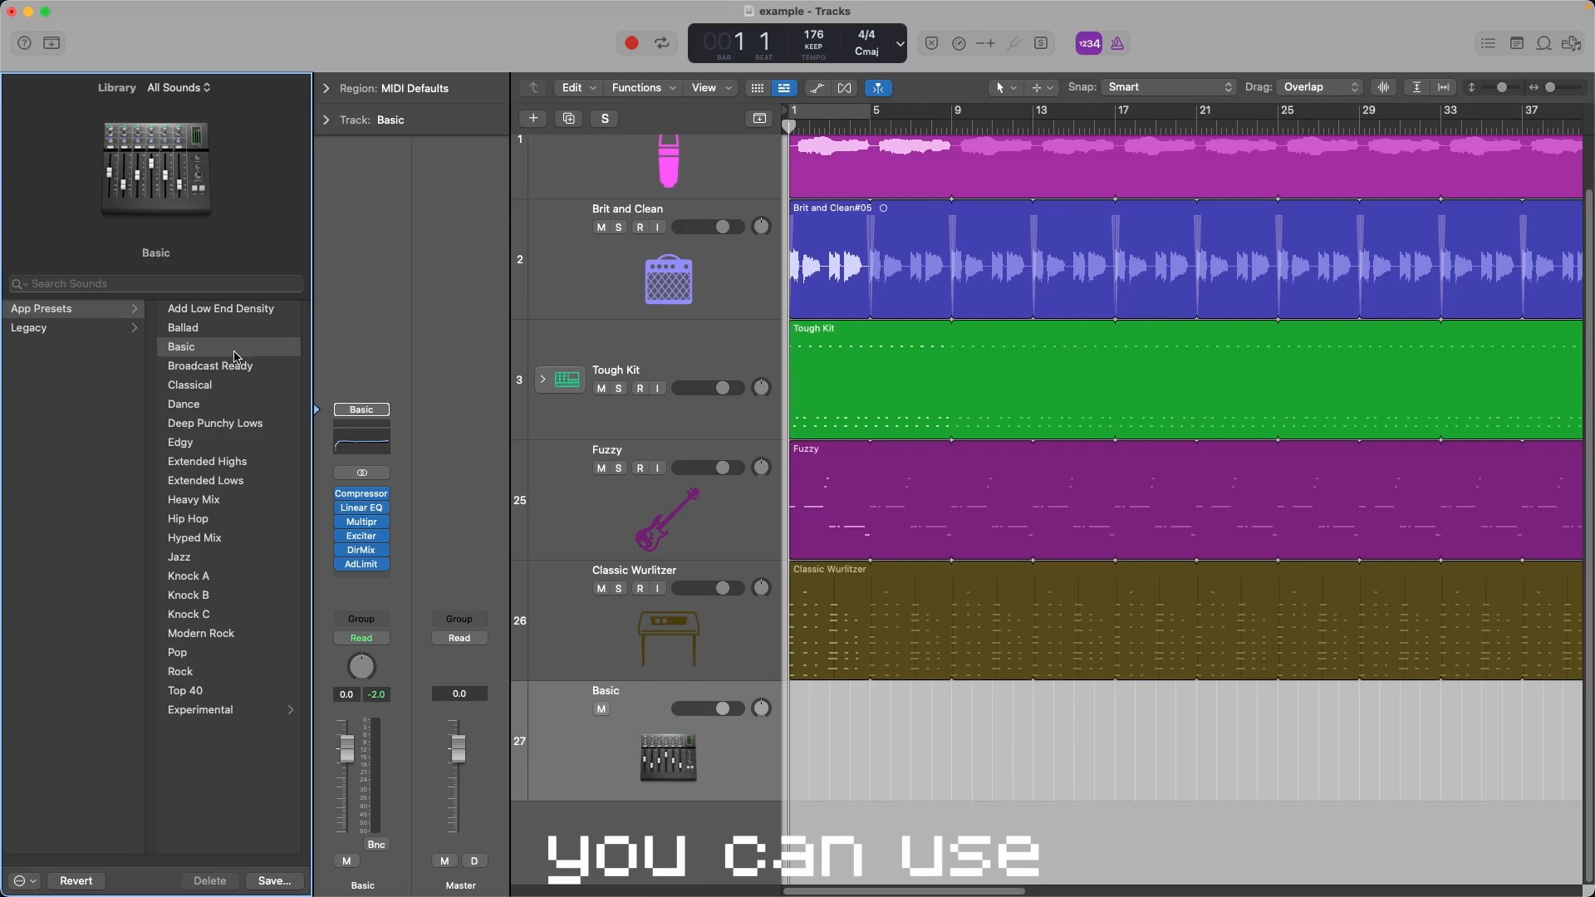
pyautogui.press('space')
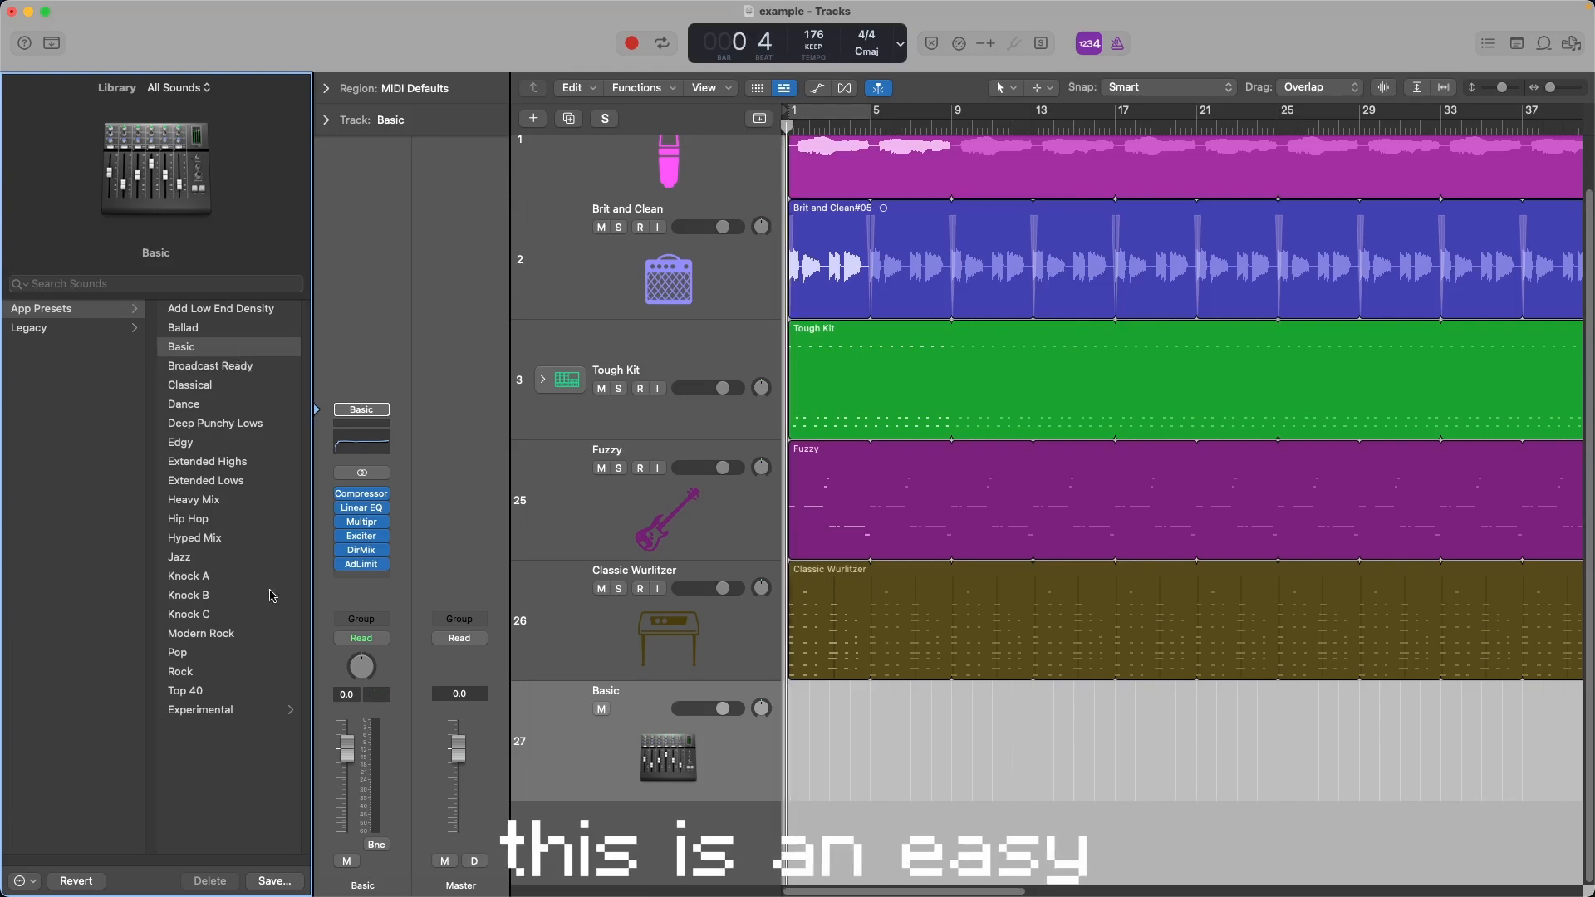